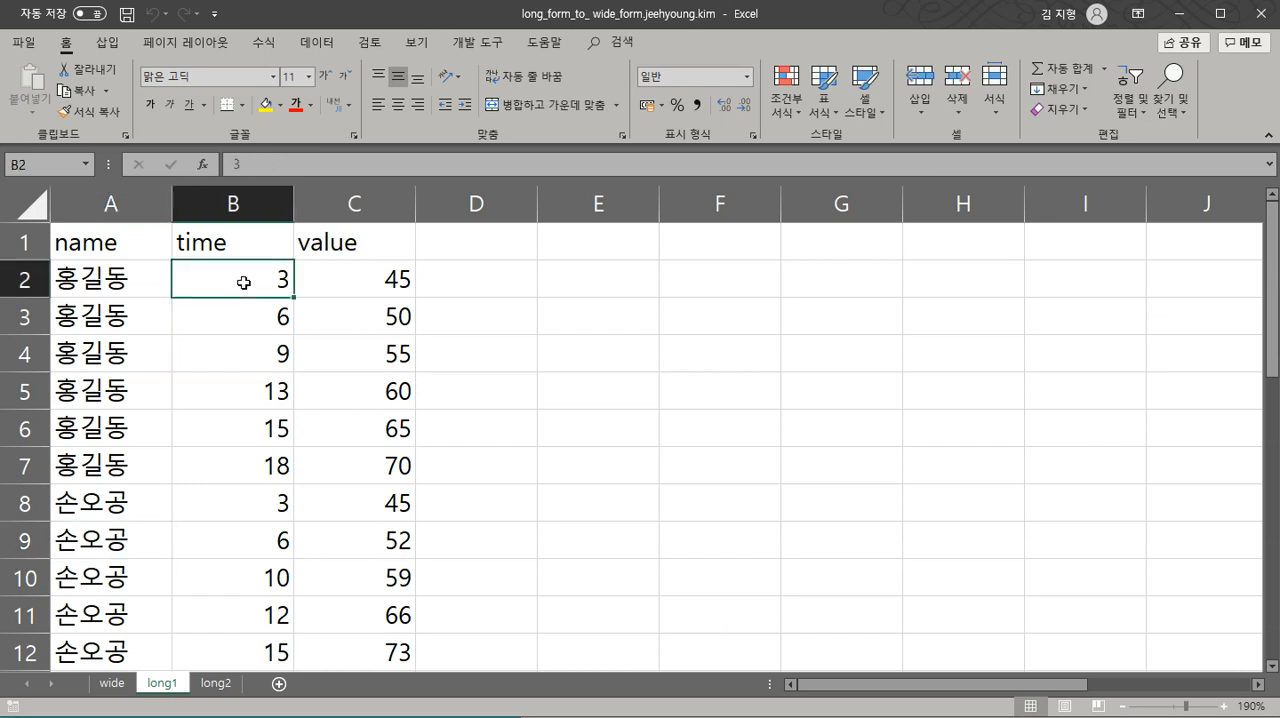
# - Examine how the long1 sheet arranges the name, time and value records from the first row to the last
pyautogui.click(357, 280)
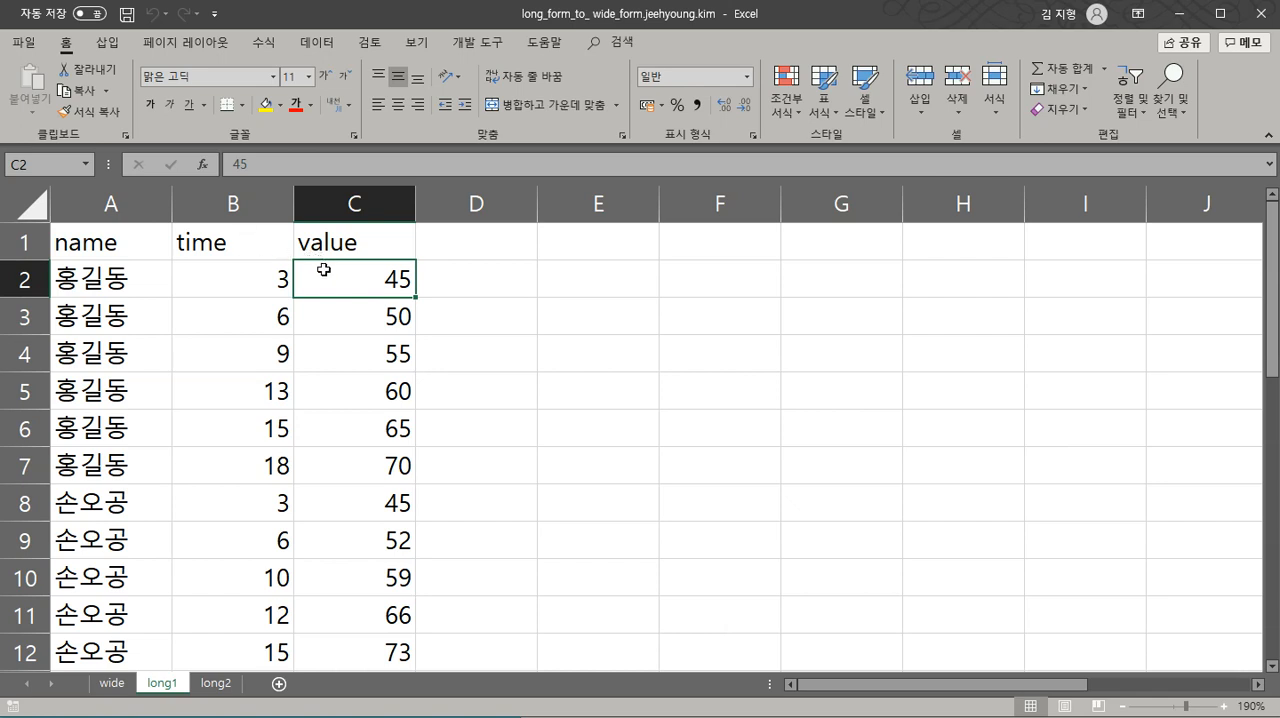
pyautogui.click(263, 275)
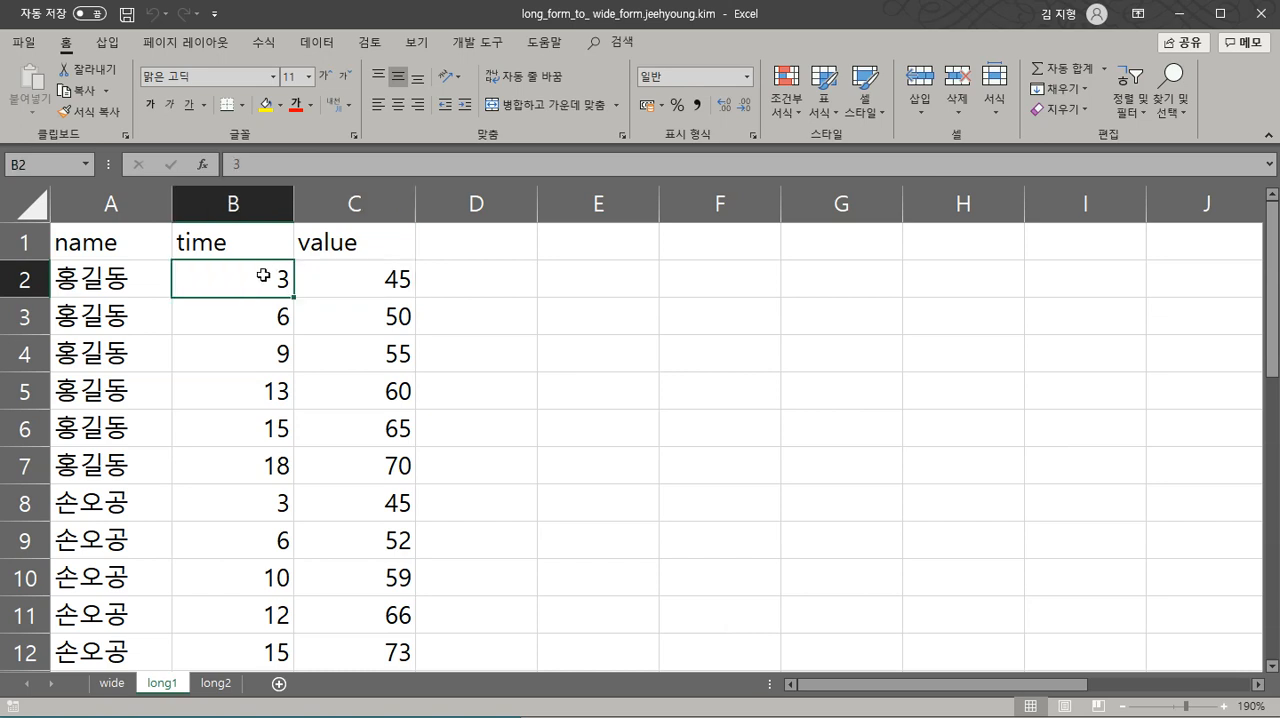
pyautogui.click(148, 504)
pyautogui.press('Down')
pyautogui.press('Down')
pyautogui.press('Down')
pyautogui.press('Down')
pyautogui.press('Down')
pyautogui.press('Down')
pyautogui.press('Down')
pyautogui.press('Down')
pyautogui.press('Down')
pyautogui.press('Down')
pyautogui.press('Down')
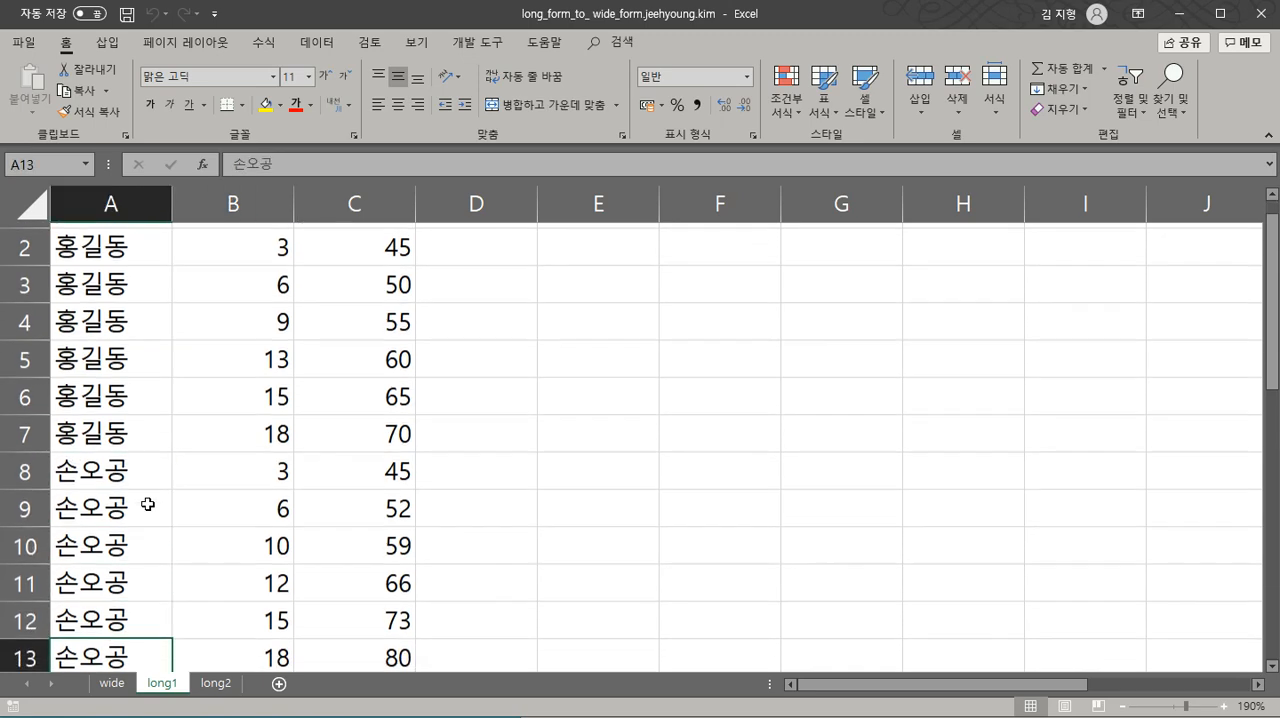
pyautogui.press('Down')
pyautogui.press('Down')
pyautogui.press('Down')
pyautogui.press('Down')
pyautogui.press('Down')
pyautogui.press('Down')
pyautogui.press('Down')
pyautogui.press('Down')
pyautogui.press('Down')
pyautogui.press('Down')
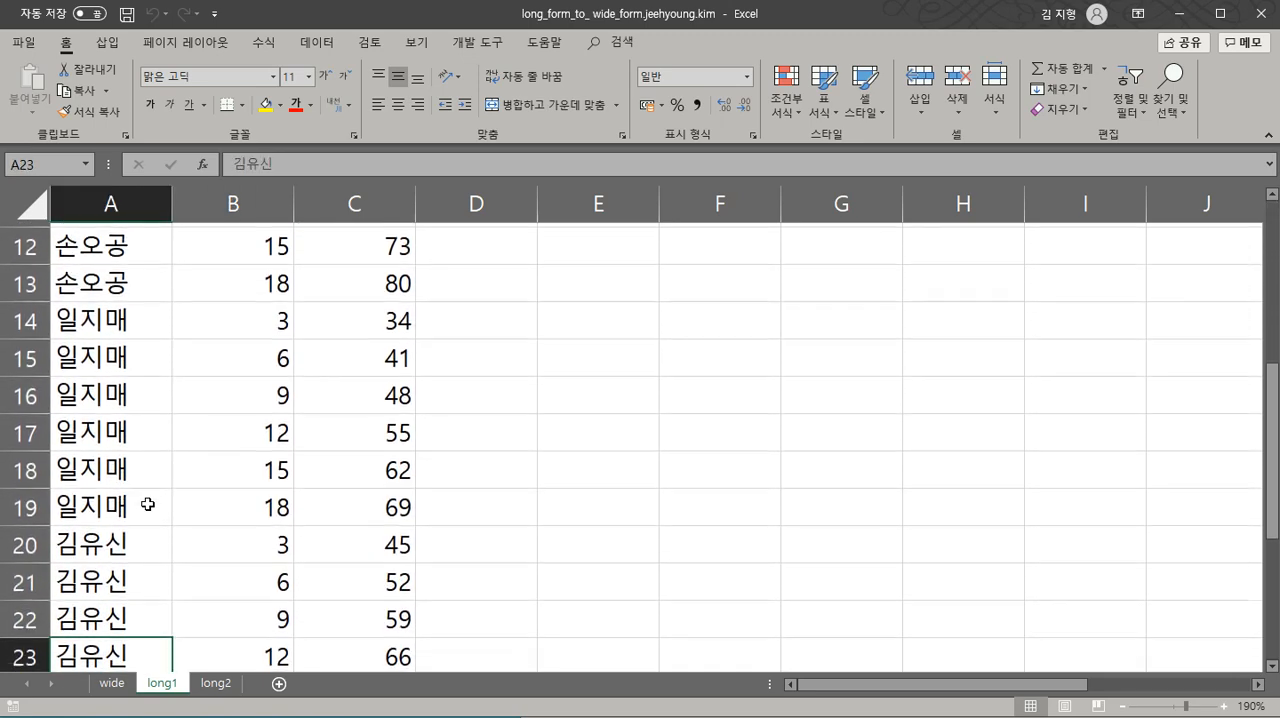
pyautogui.press('Down')
pyautogui.press('Down')
pyautogui.press('Down')
pyautogui.press('Down')
pyautogui.press('Down')
pyautogui.press('Down')
pyautogui.press('Up')
pyautogui.press('Up')
pyautogui.press('Up')
pyautogui.press('Up')
pyautogui.press('Up')
pyautogui.press('Up')
pyautogui.press('Up')
pyautogui.press('Up')
pyautogui.press('Up')
pyautogui.press('Up')
pyautogui.press('Up')
pyautogui.press('Up')
pyautogui.press('Up')
pyautogui.press('Up')
pyautogui.press('Up')
pyautogui.press('Up')
pyautogui.press('Up')
pyautogui.press('Up')
pyautogui.press('Up')
pyautogui.press('Up')
pyautogui.press('Up')
pyautogui.press('Up')
pyautogui.press('Up')
pyautogui.press('Up')
pyautogui.press('Up')
pyautogui.press('Up')
pyautogui.press('Up')
pyautogui.press('Up')
pyautogui.press('Up')
pyautogui.press('Up')
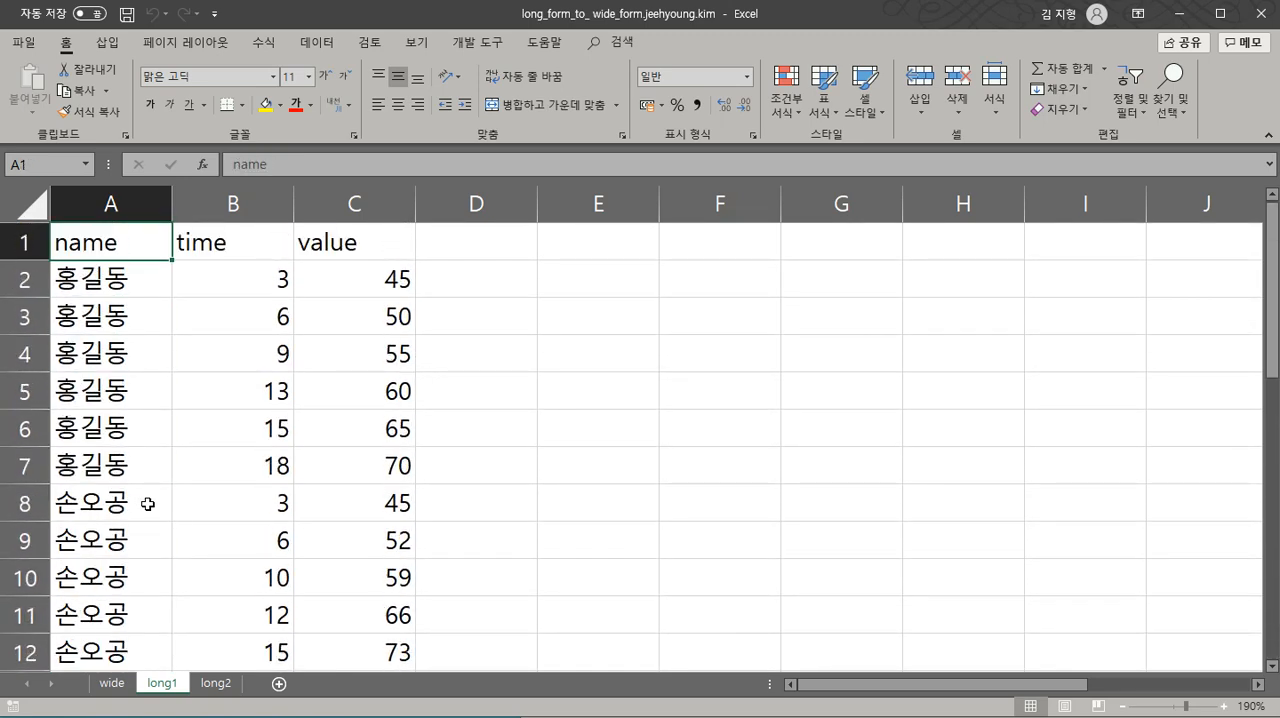
# - Compare the layout of the wide sheet with the long1 sheet and its empty area beside the data
pyautogui.click(121, 682)
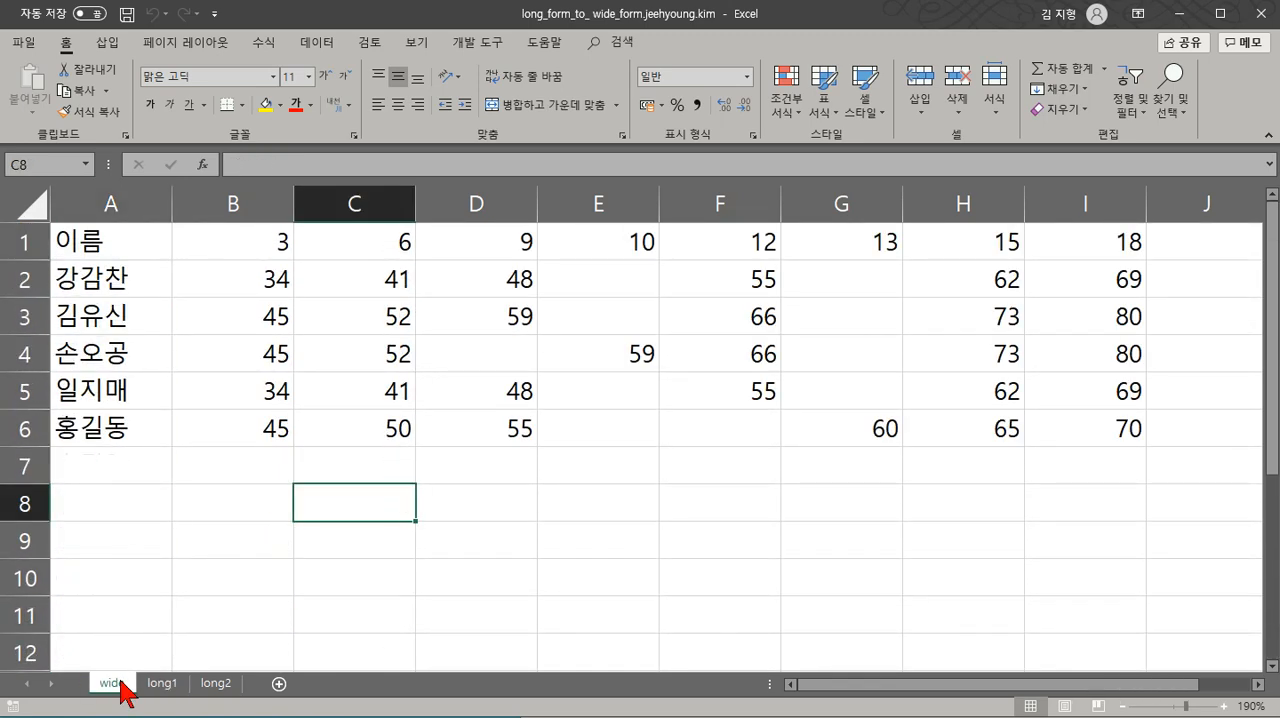
pyautogui.click(237, 412)
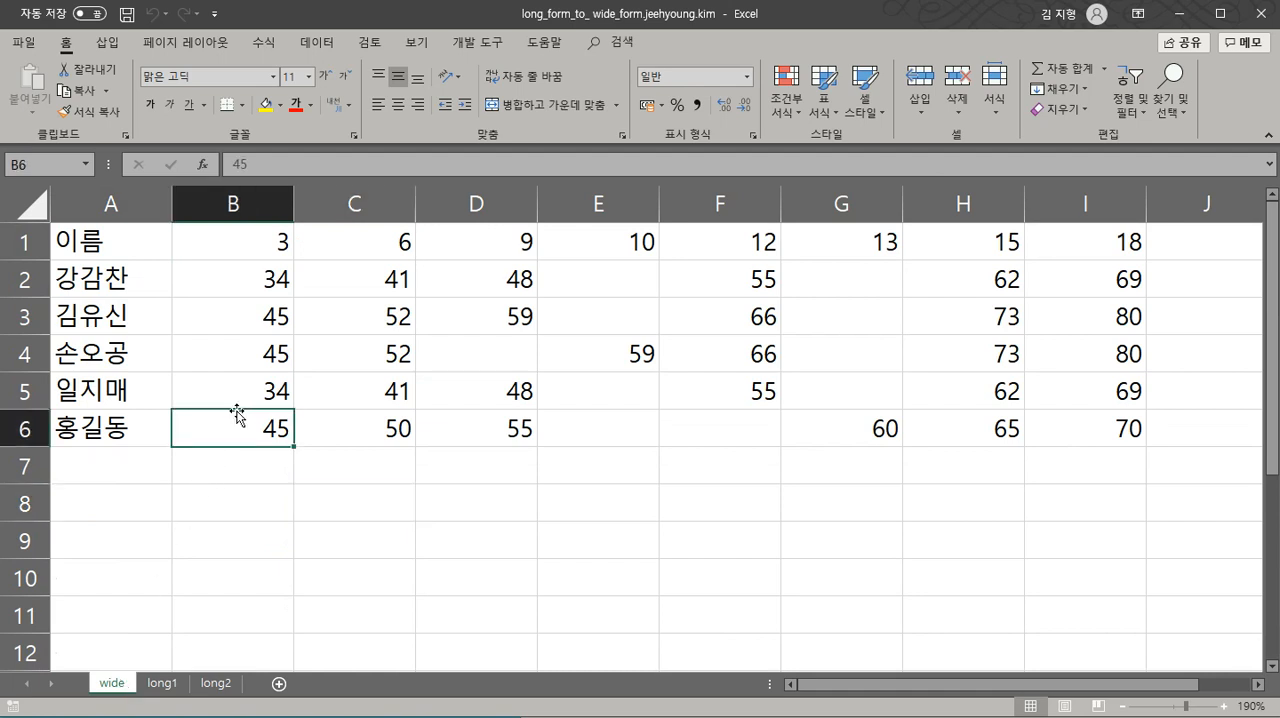
pyautogui.click(277, 236)
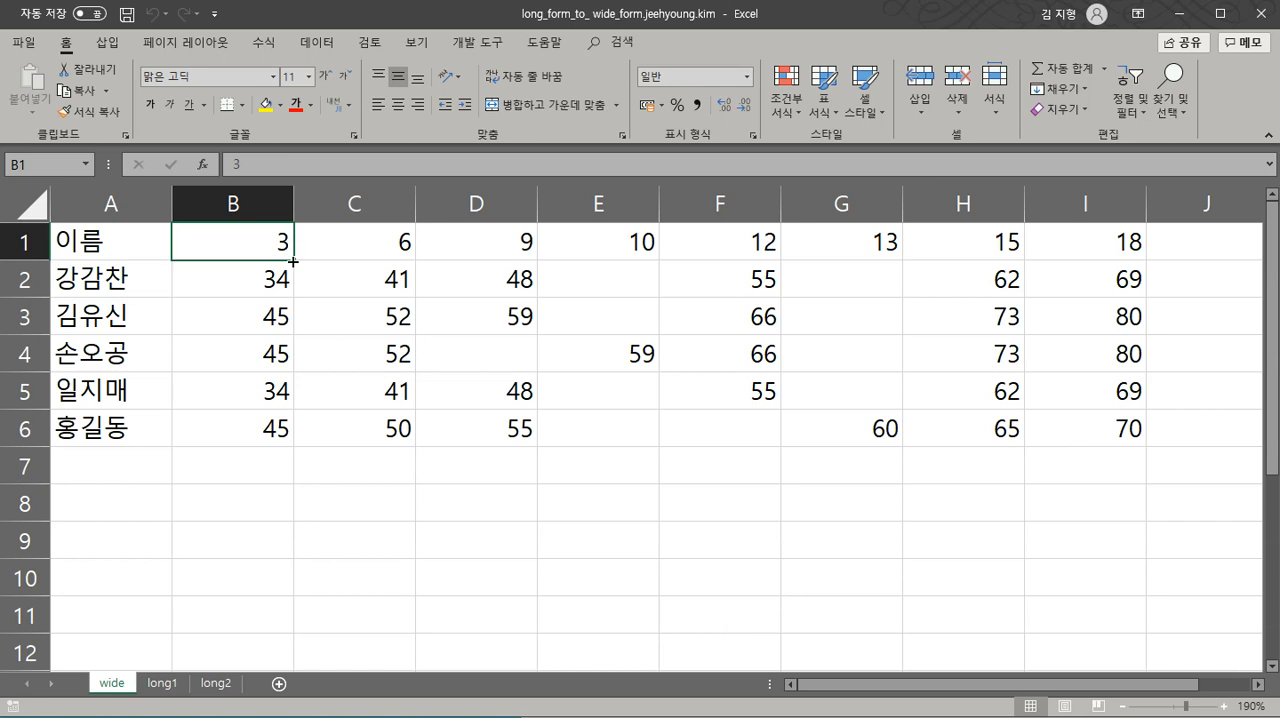
pyautogui.click(276, 283)
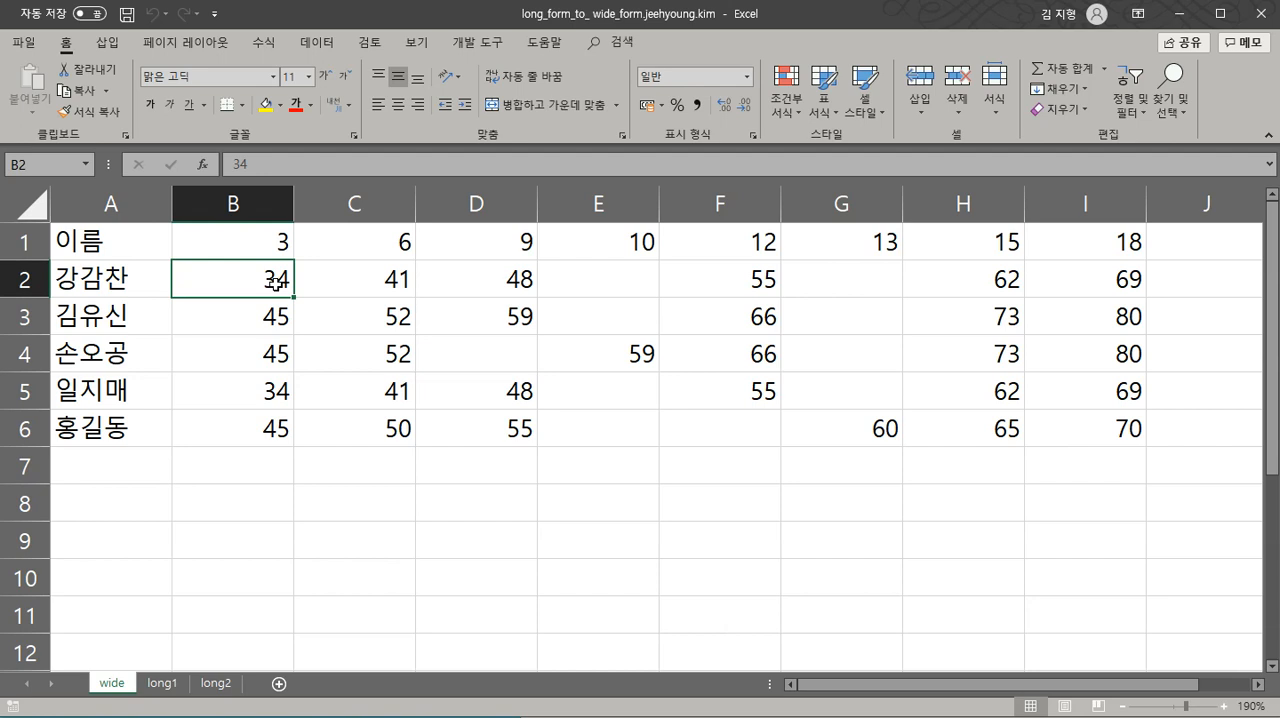
pyautogui.click(165, 688)
pyautogui.click(457, 244)
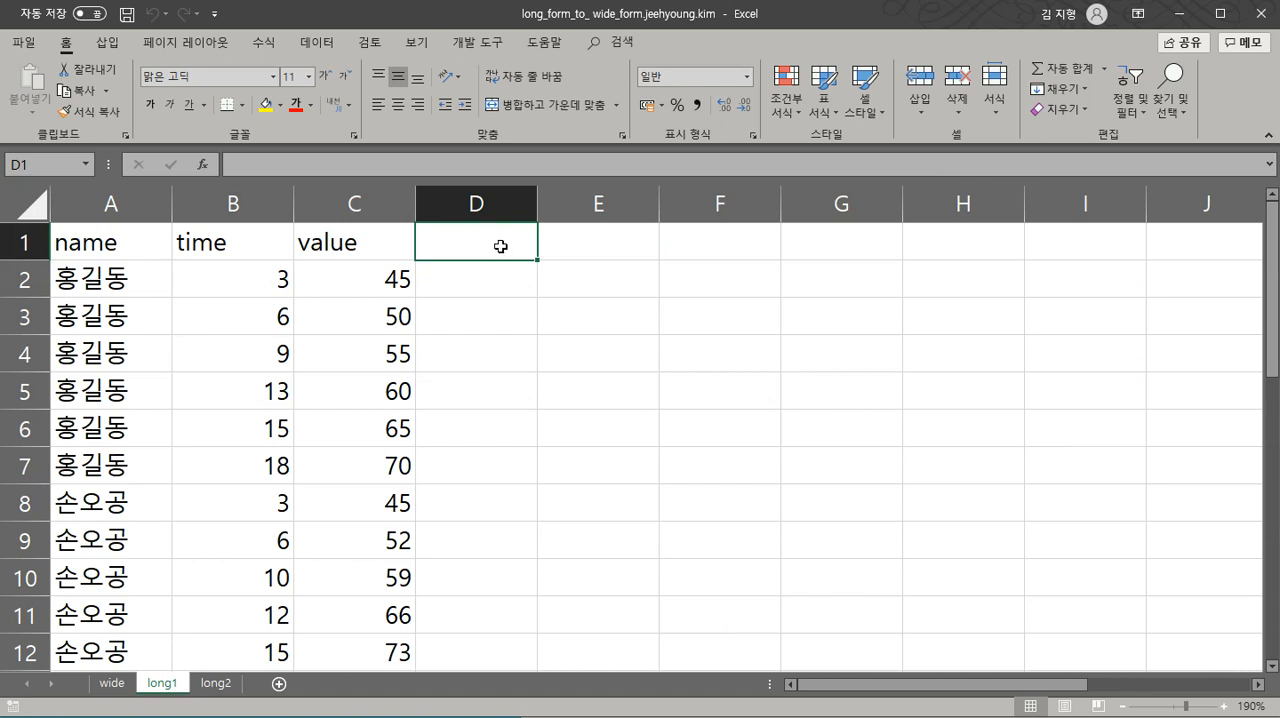
pyautogui.click(570, 247)
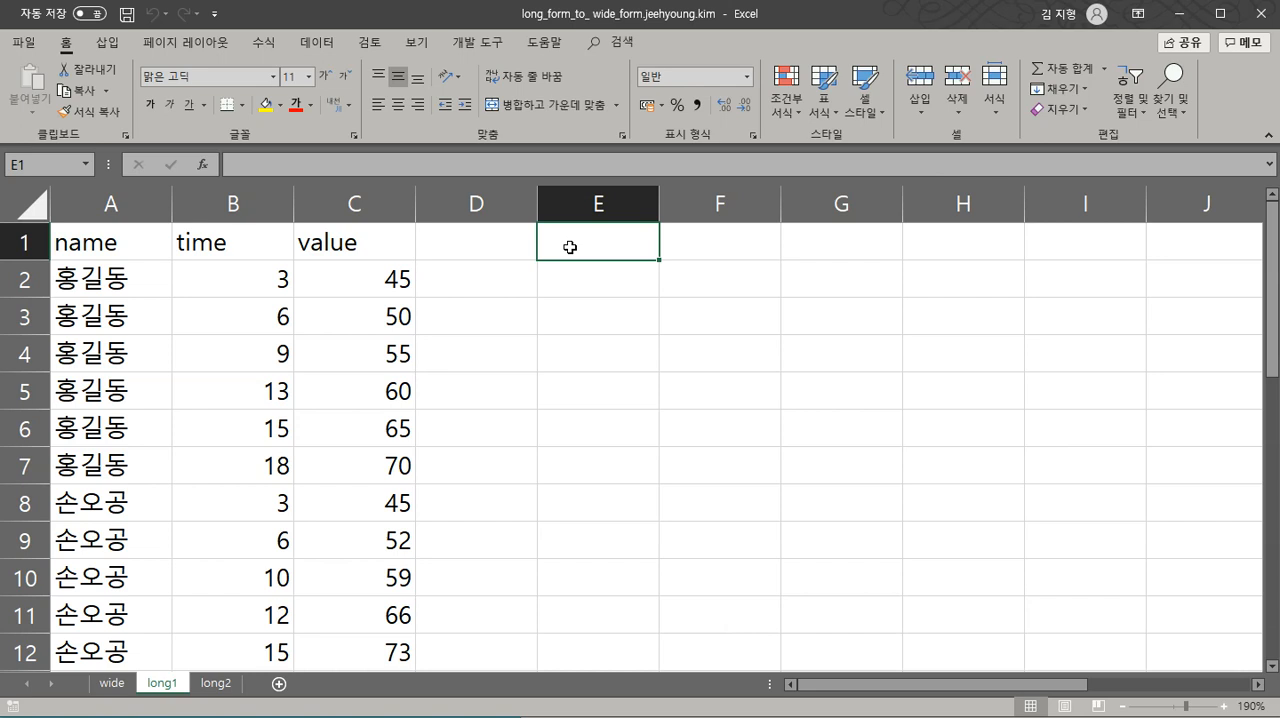
pyautogui.click(715, 250)
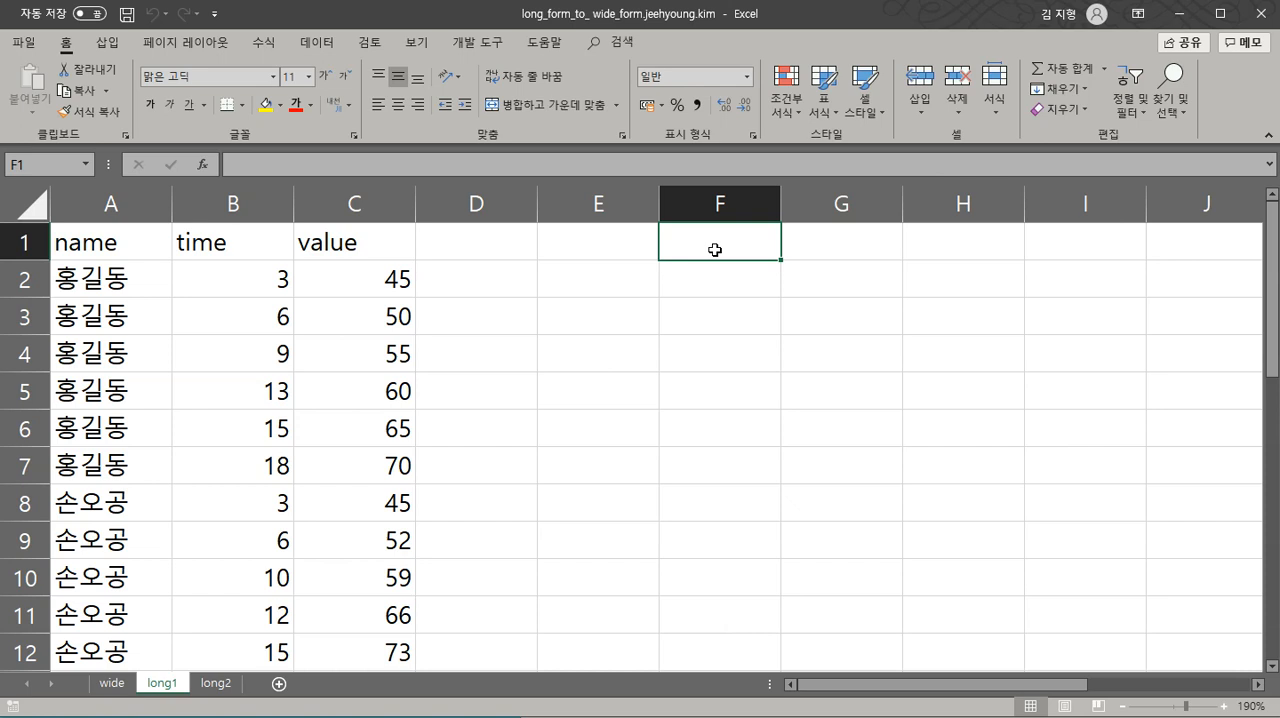
# - Insert a PivotTable from the long1 data range A1:C31, placing it on the existing worksheet at cell E1
pyautogui.click(256, 354)
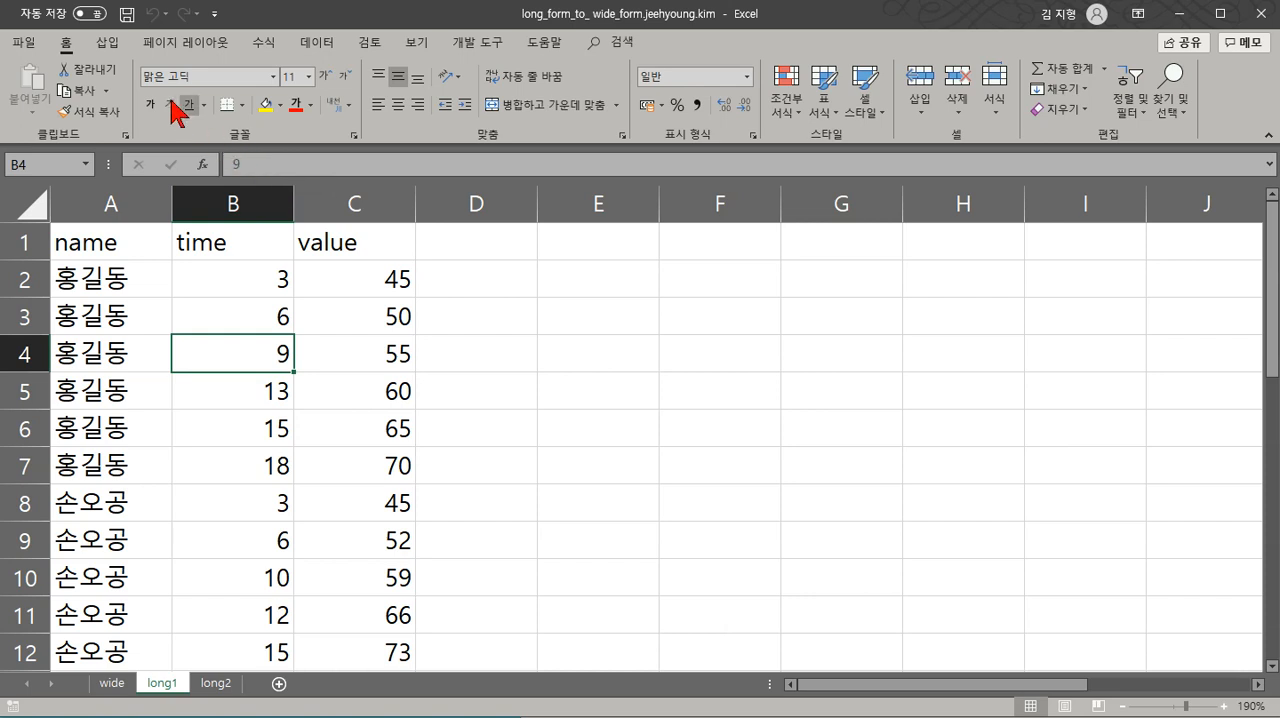
pyautogui.click(114, 46)
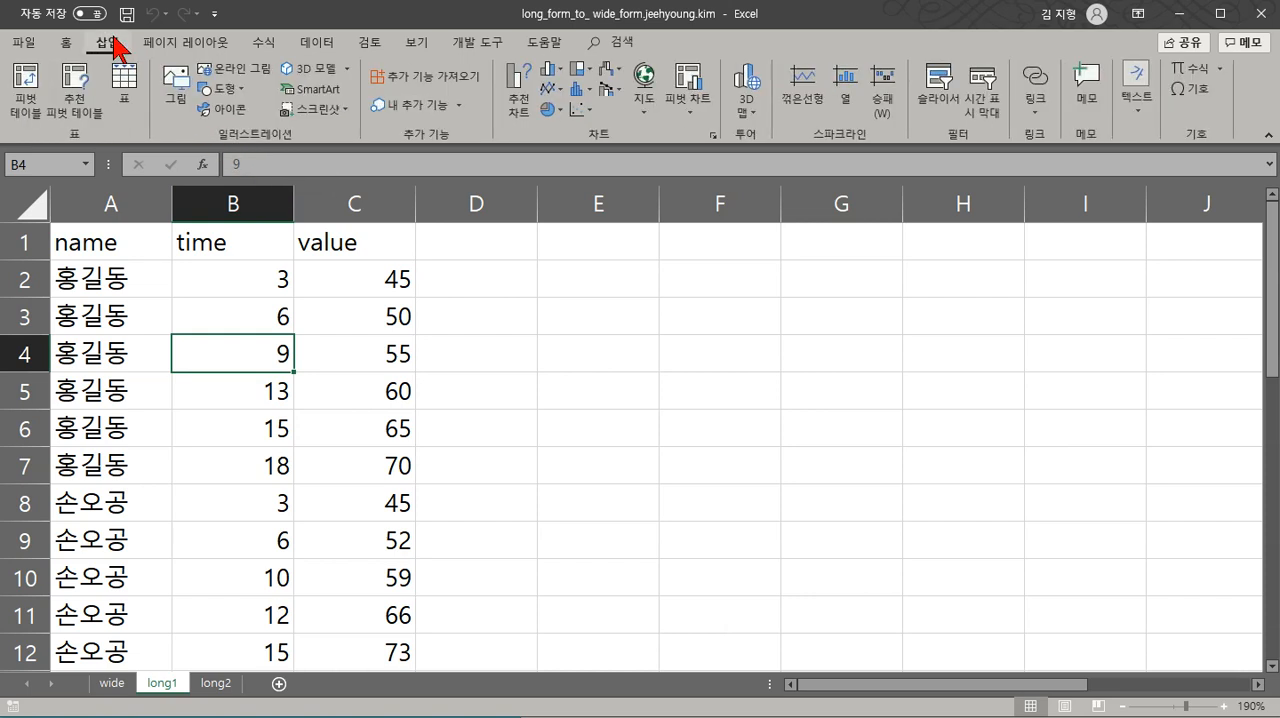
pyautogui.click(30, 92)
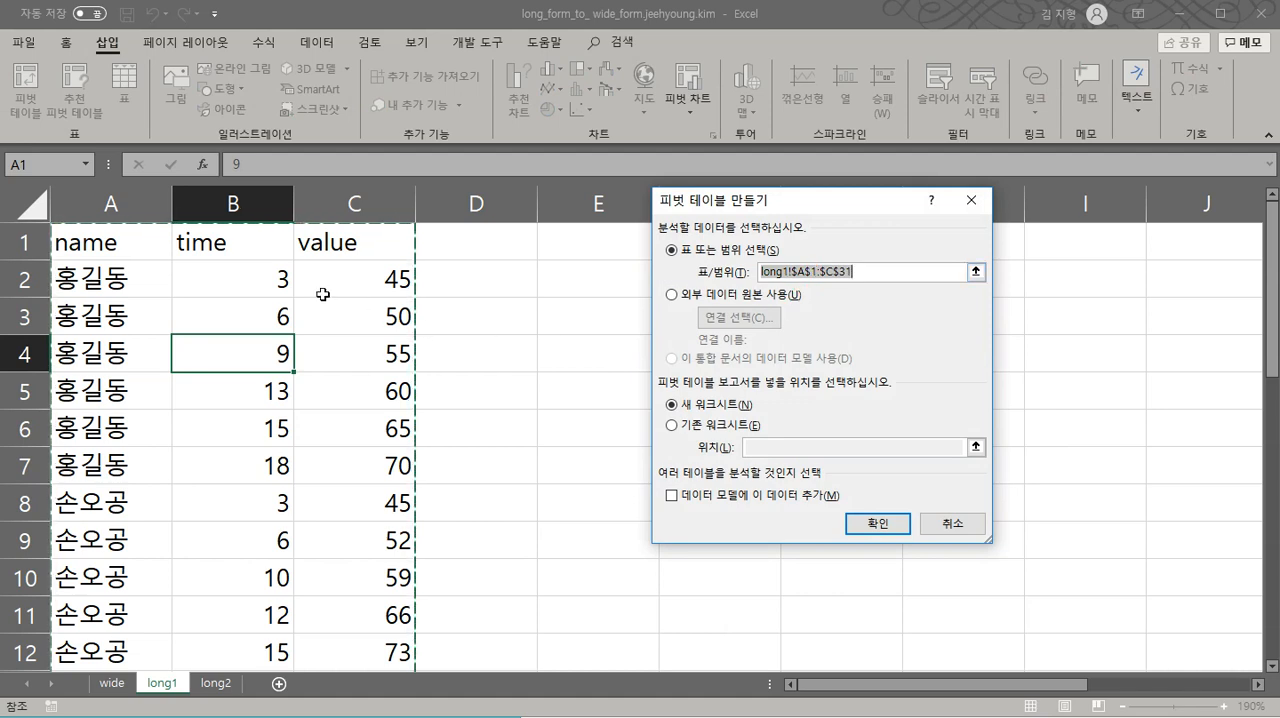
pyautogui.click(690, 425)
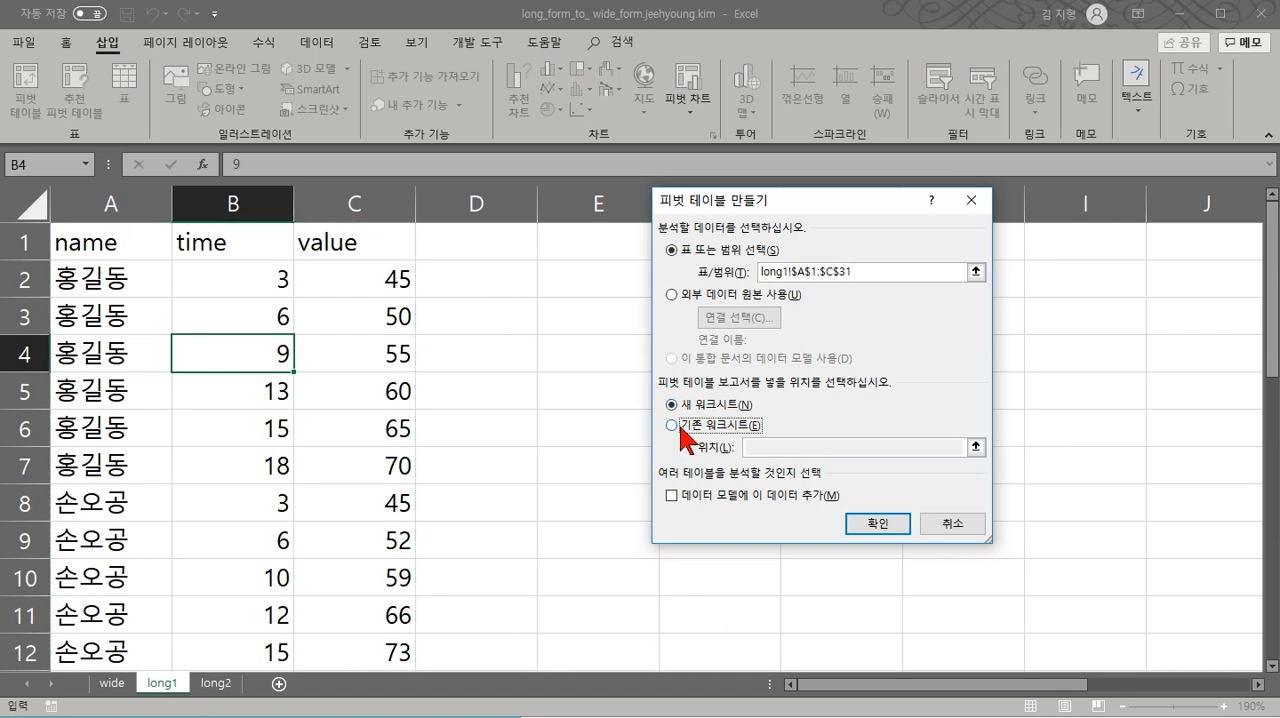
pyautogui.click(757, 443)
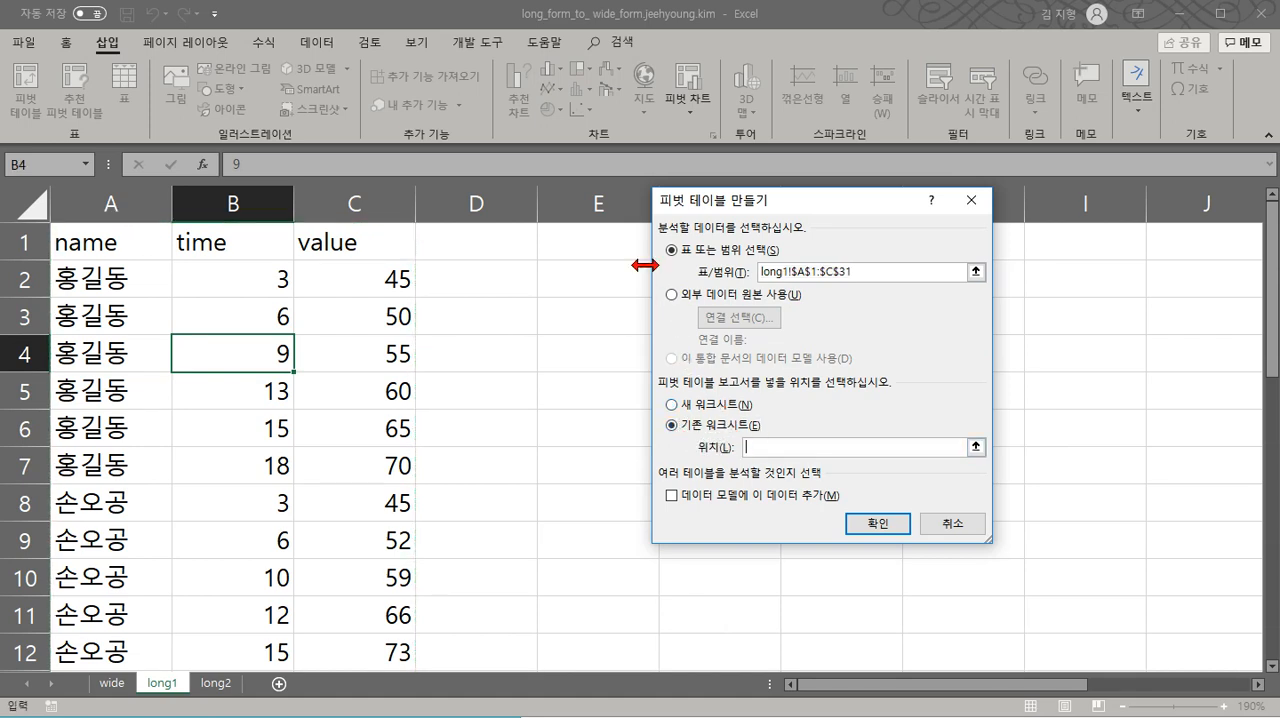
pyautogui.click(615, 244)
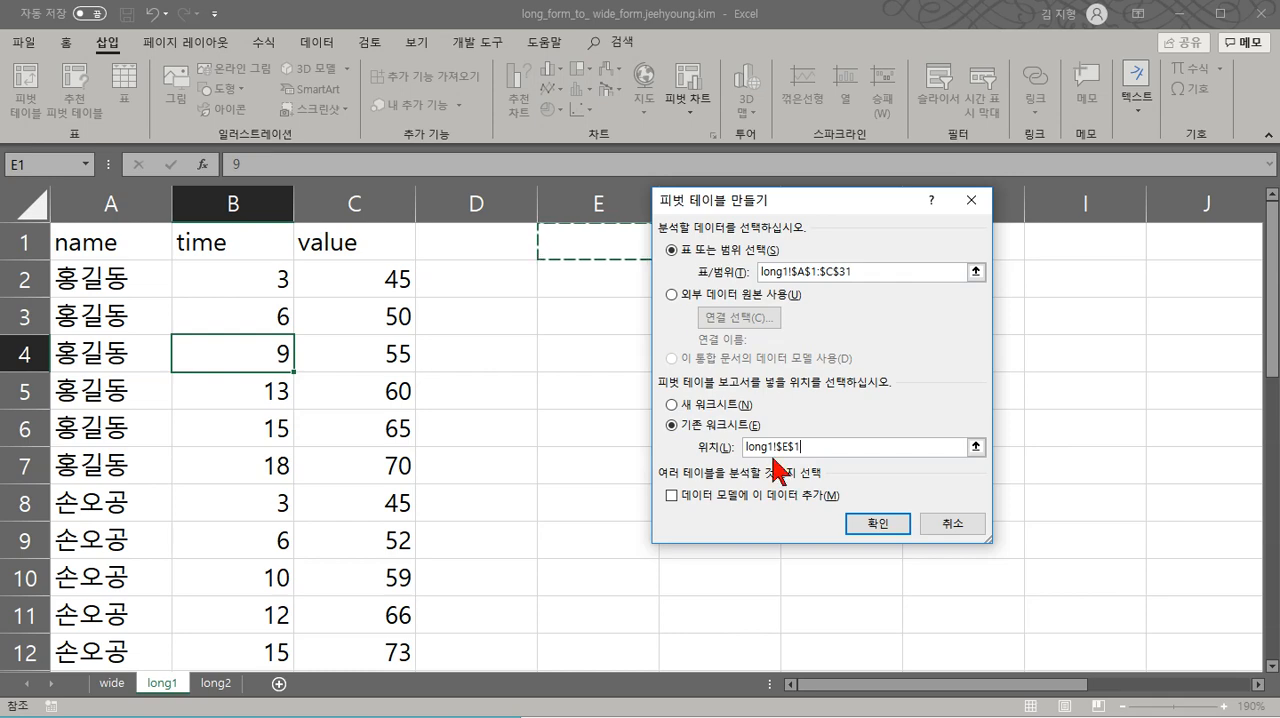
pyautogui.click(871, 527)
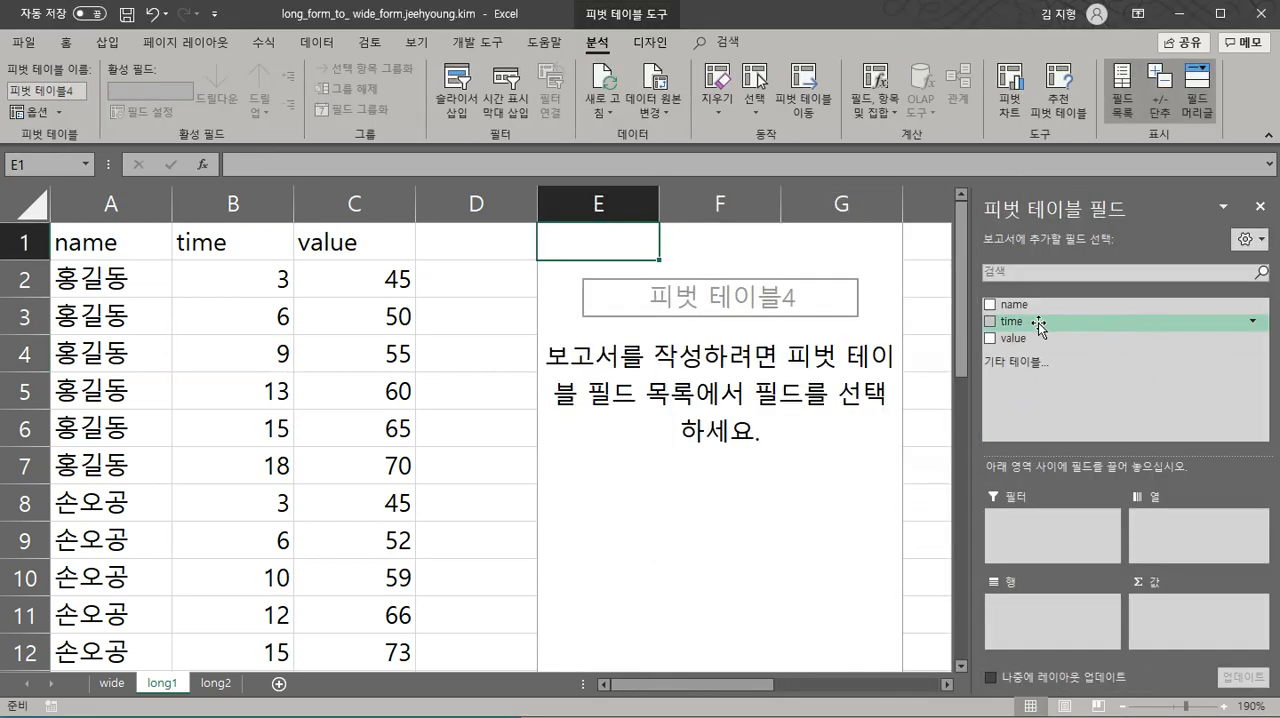
# - Lay out the PivotTable with time as columns, name as rows and the sum of value as values
pyautogui.moveTo(1032, 325); pyautogui.dragTo(1175, 522)
pyautogui.moveTo(1035, 315); pyautogui.dragTo(1047, 612)
pyautogui.moveTo(1018, 338); pyautogui.dragTo(1205, 610)
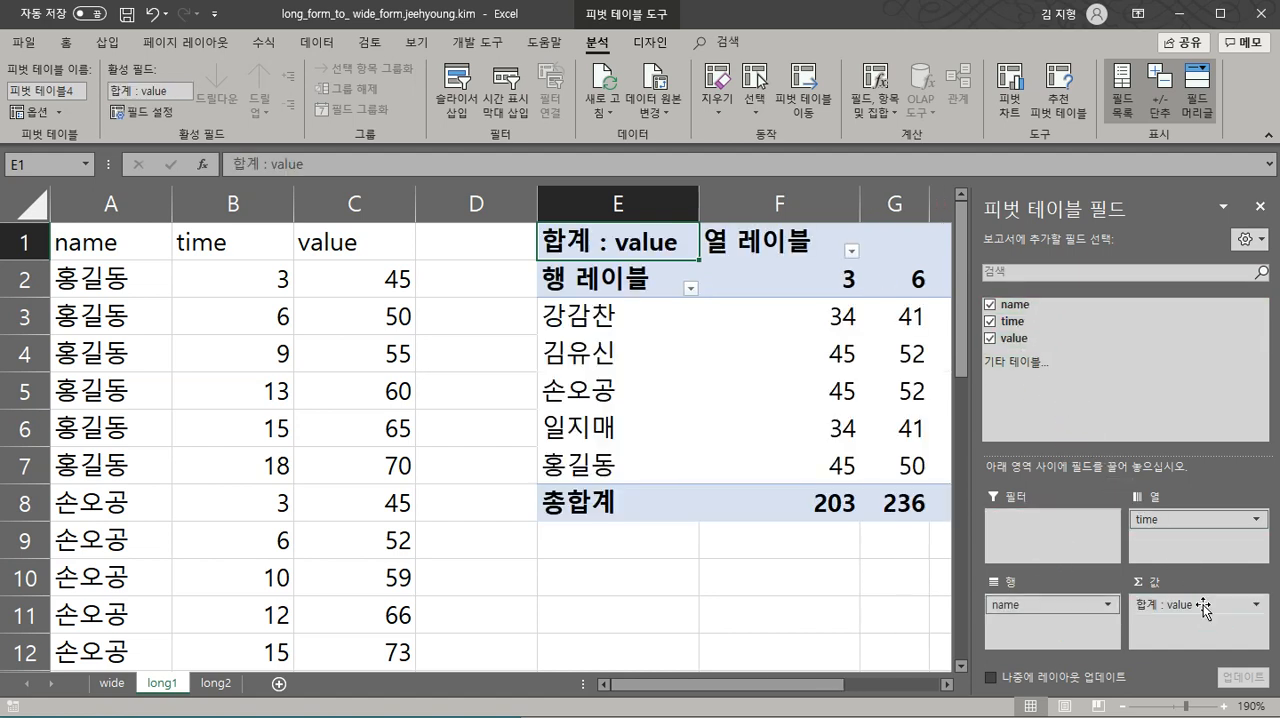
# - Compare the complete PivotTable on long1 with the table on the wide sheet, and check the row label filter options
pyautogui.moveTo(820, 685); pyautogui.dragTo(903, 686)
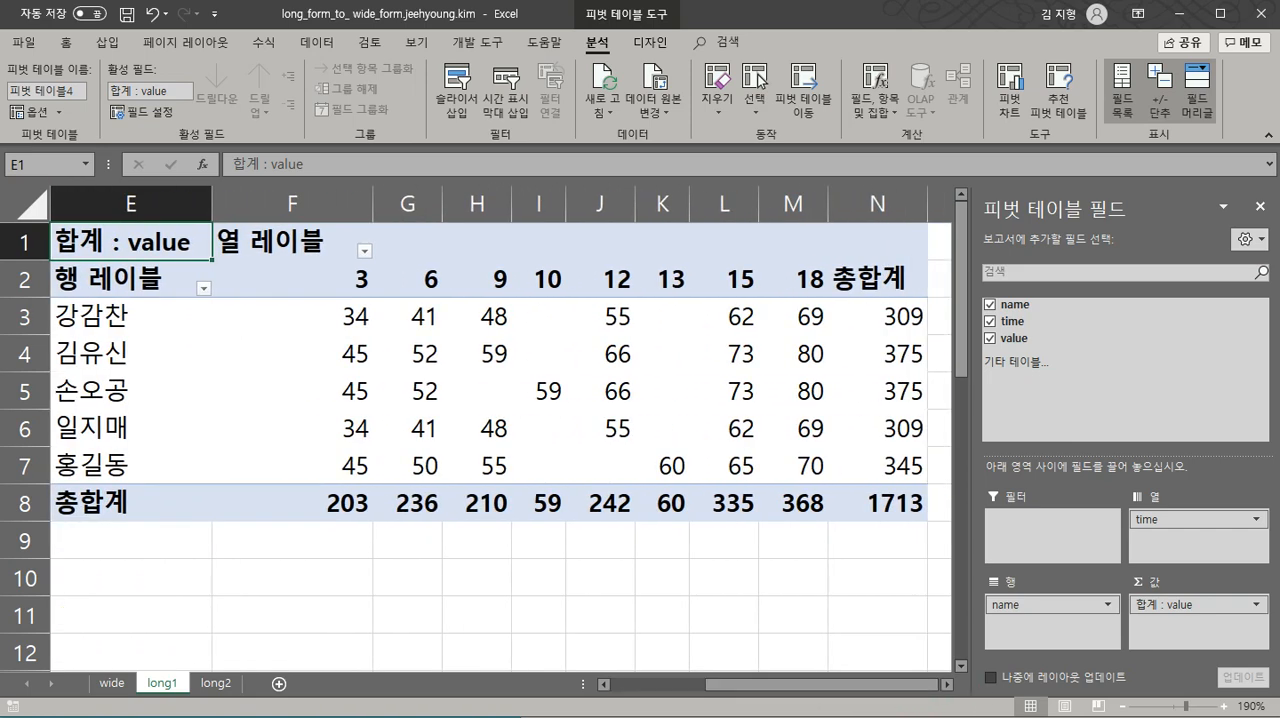
pyautogui.click(113, 685)
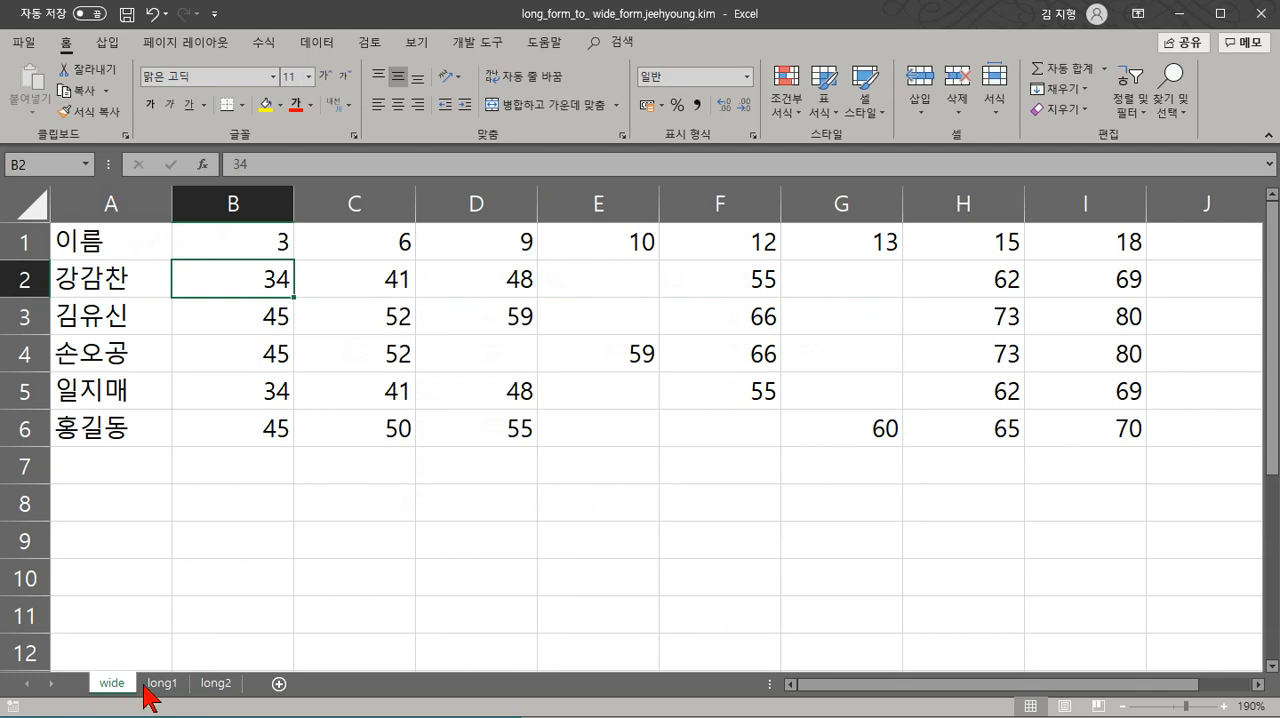
pyautogui.click(160, 684)
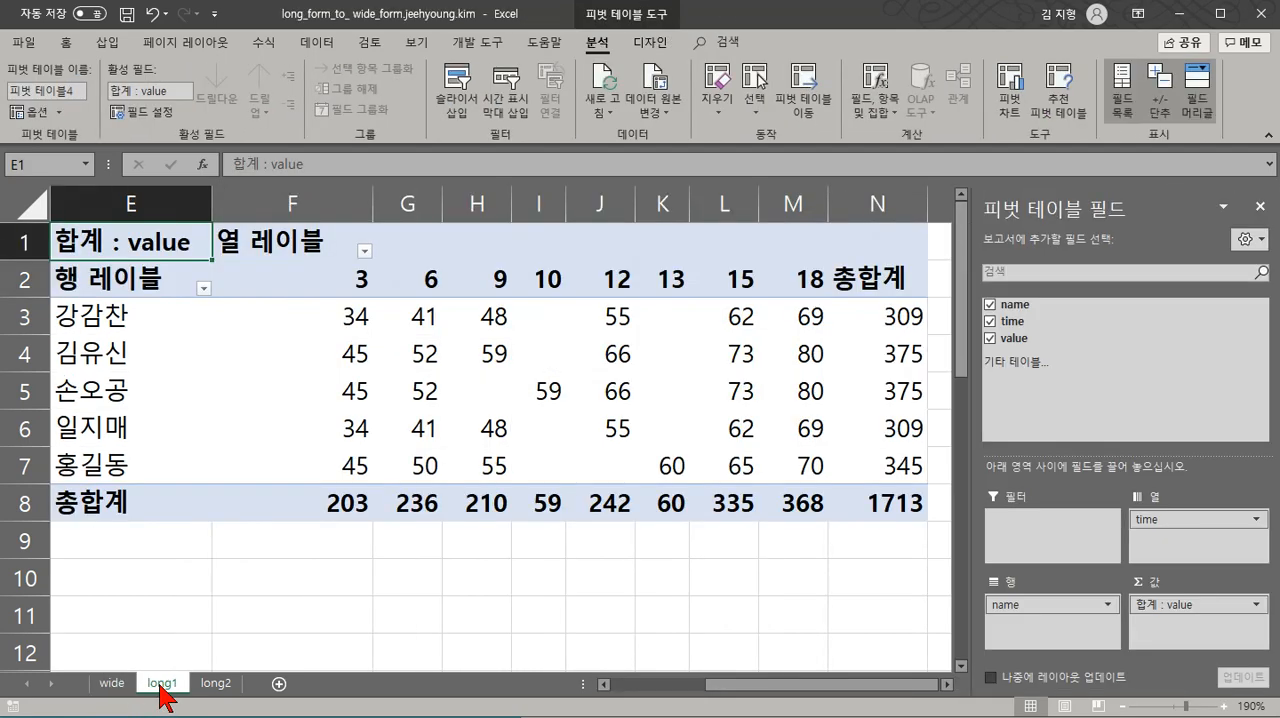
pyautogui.click(113, 685)
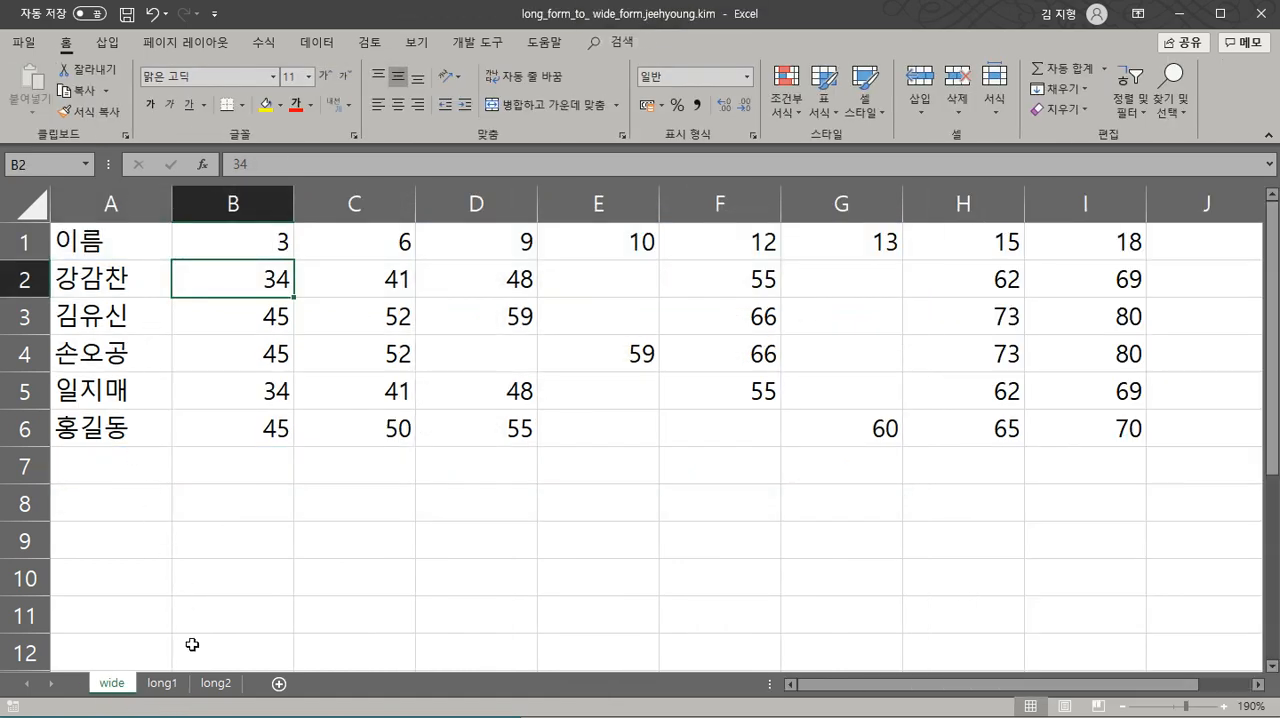
pyautogui.click(163, 684)
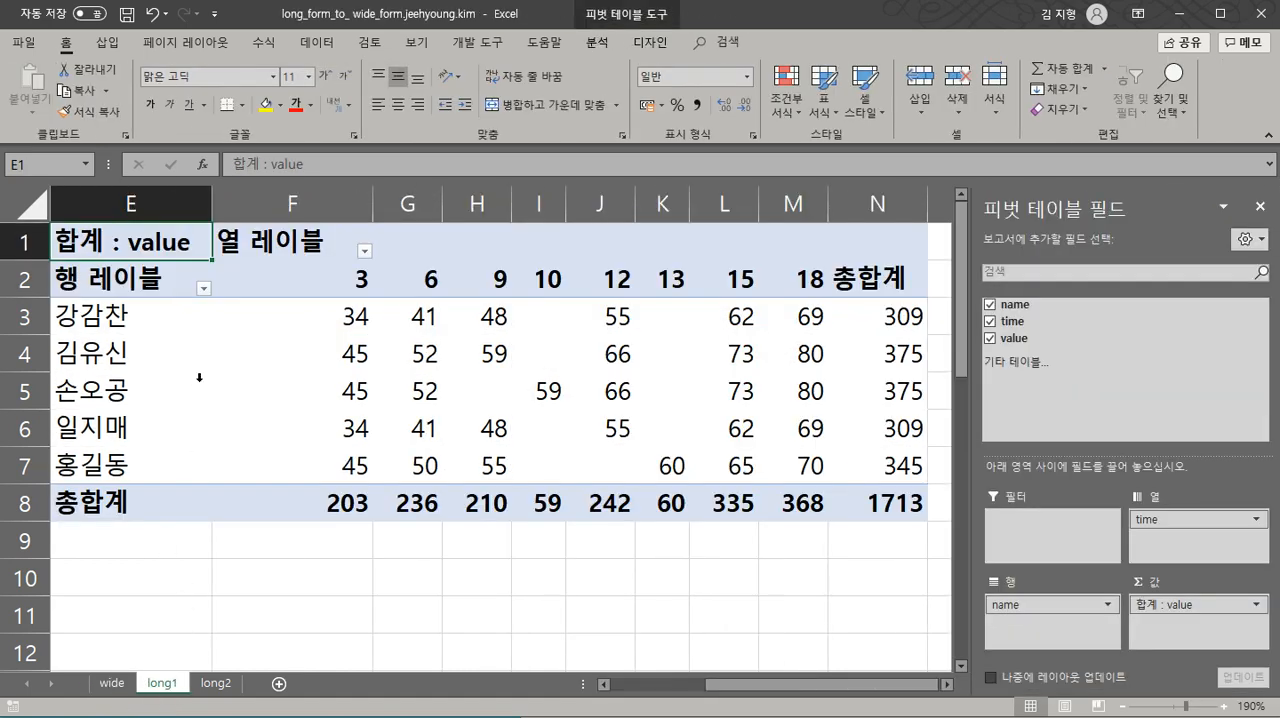
pyautogui.click(203, 288)
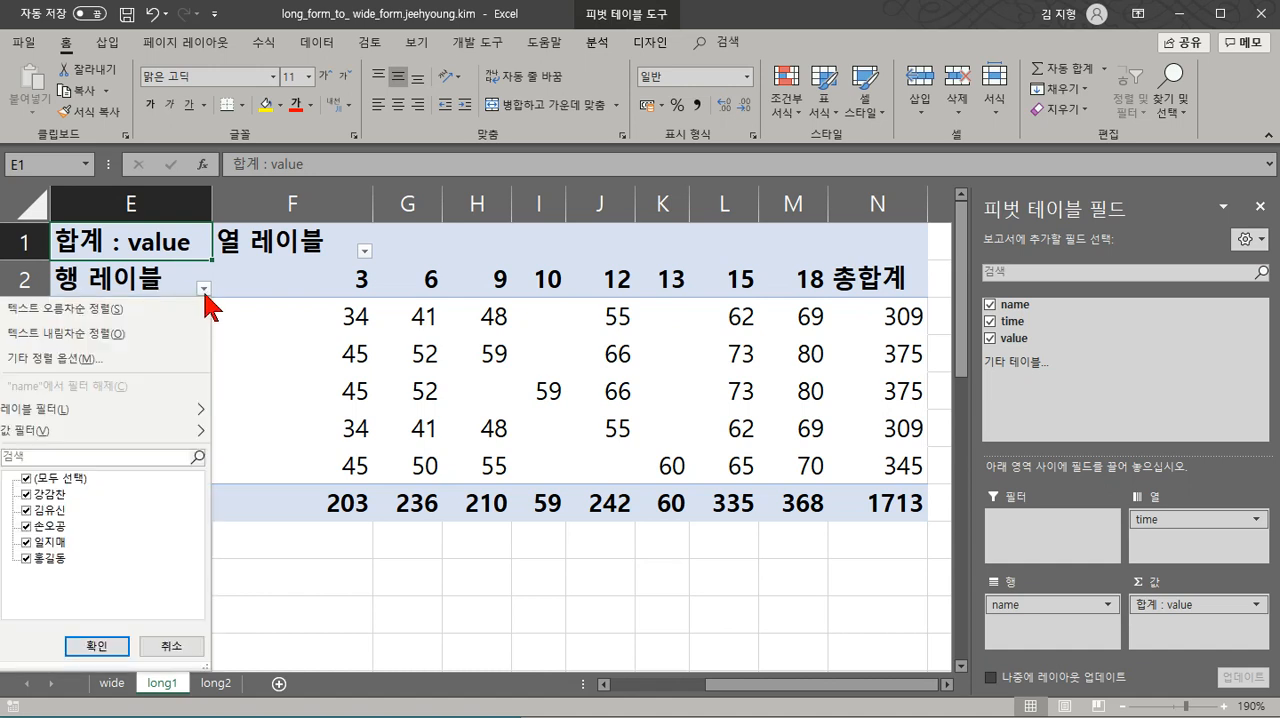
pyautogui.click(148, 281)
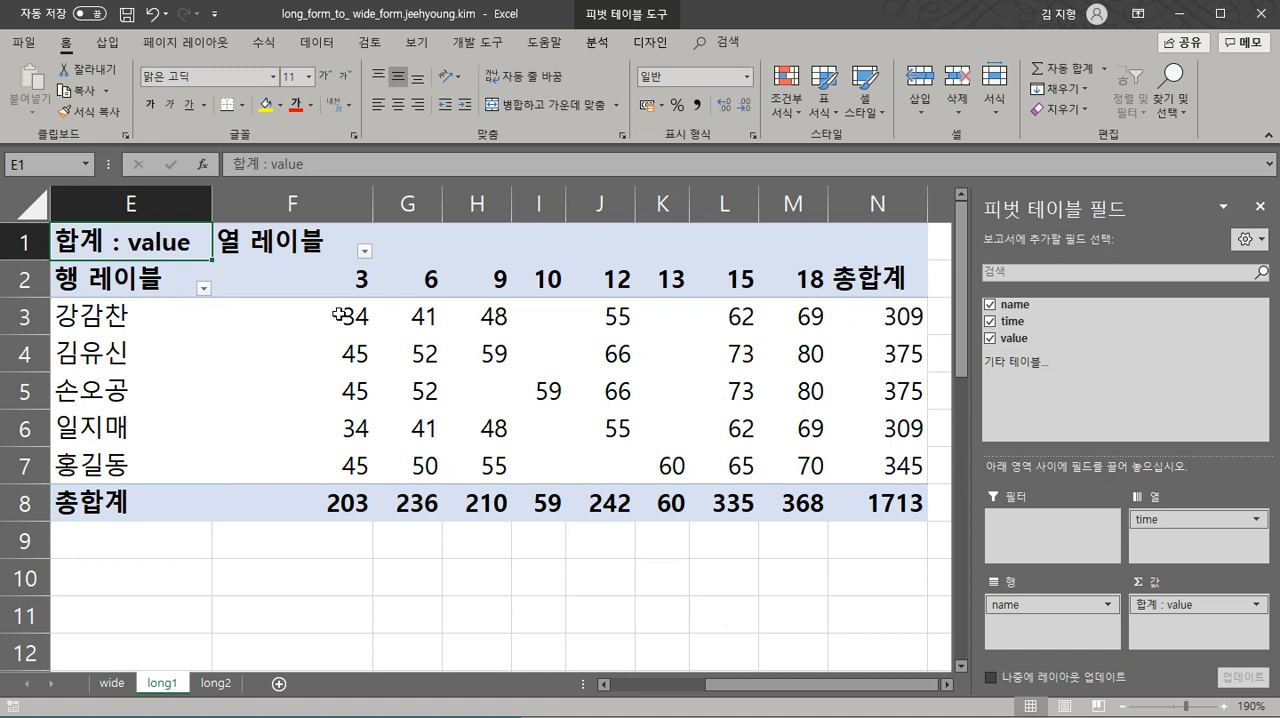
# - Launch the PivotTable and PivotChart Wizard on the wide sheet and choose multiple consolidation ranges for a PivotTable
pyautogui.moveTo(463, 444)
pyautogui.click(118, 682)
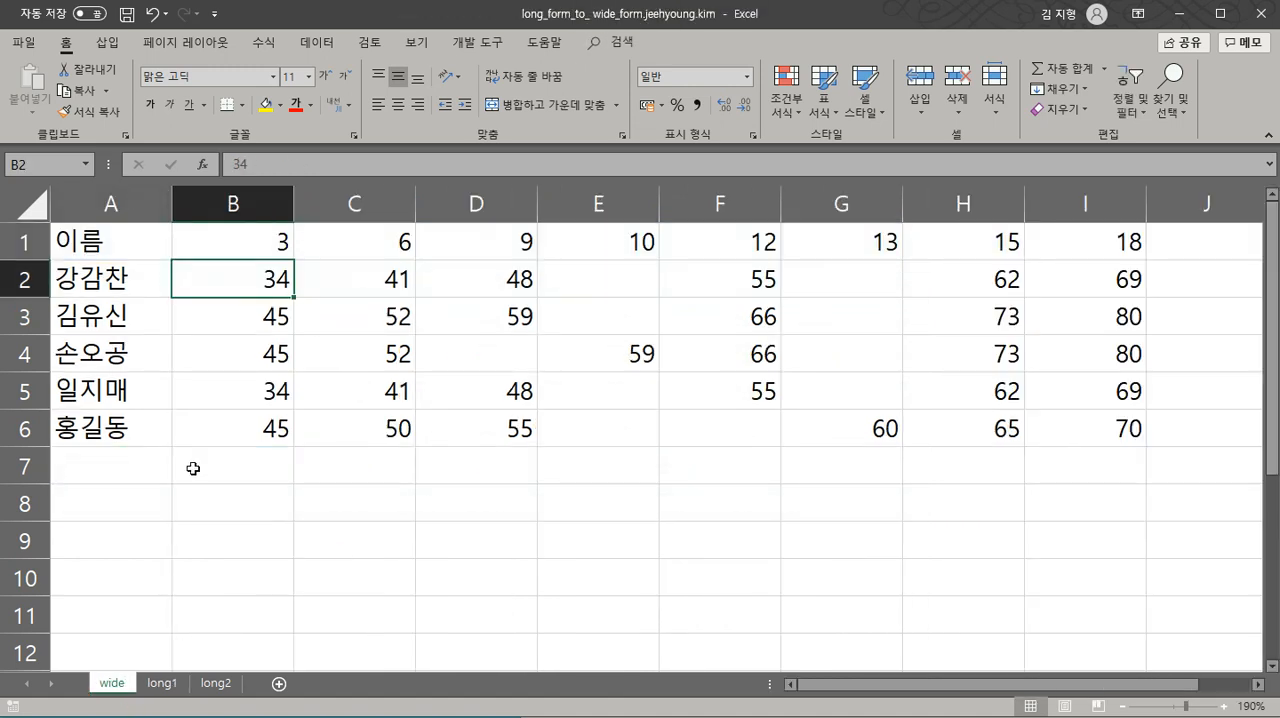
pyautogui.click(233, 326)
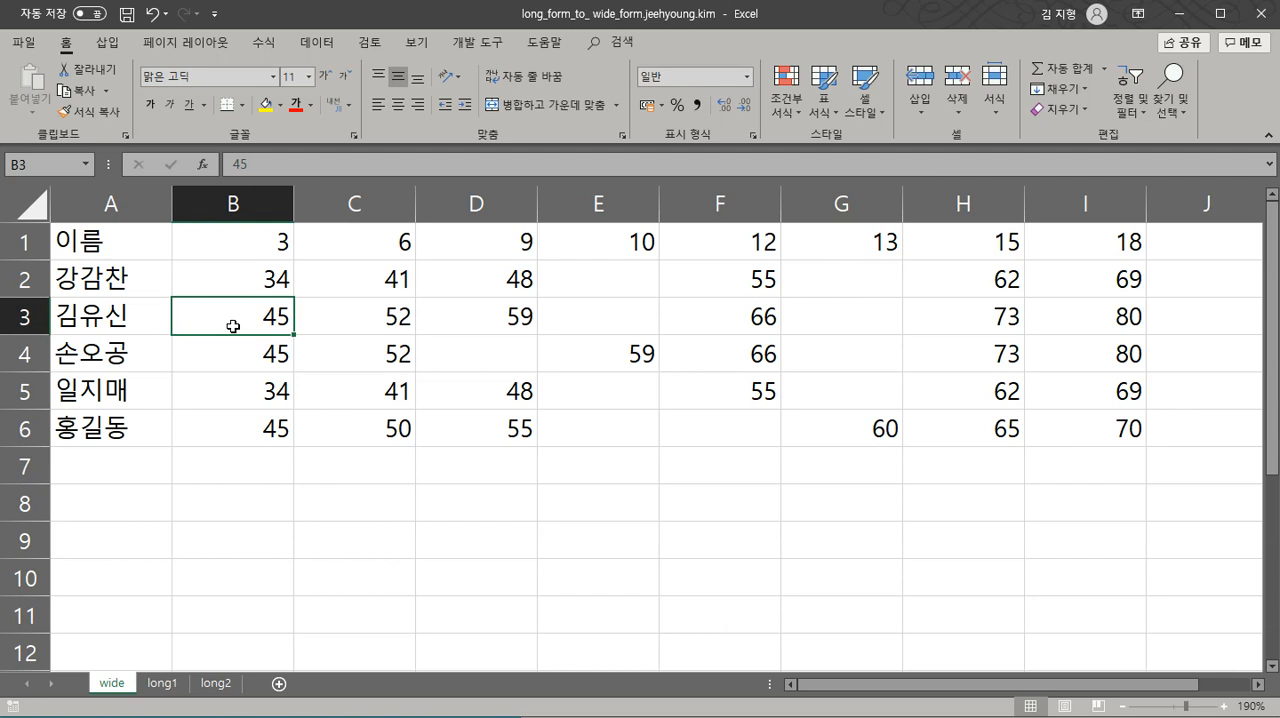
pyautogui.hotkey('alt', 'd')
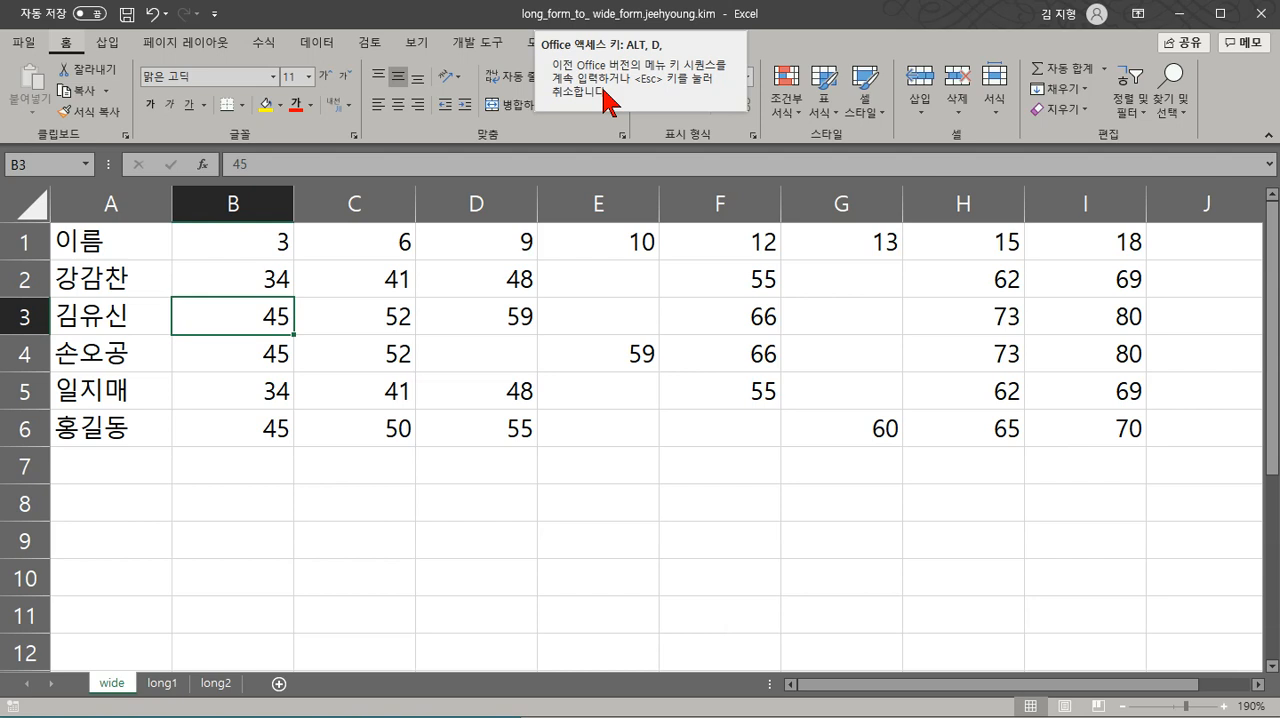
pyautogui.press('p')
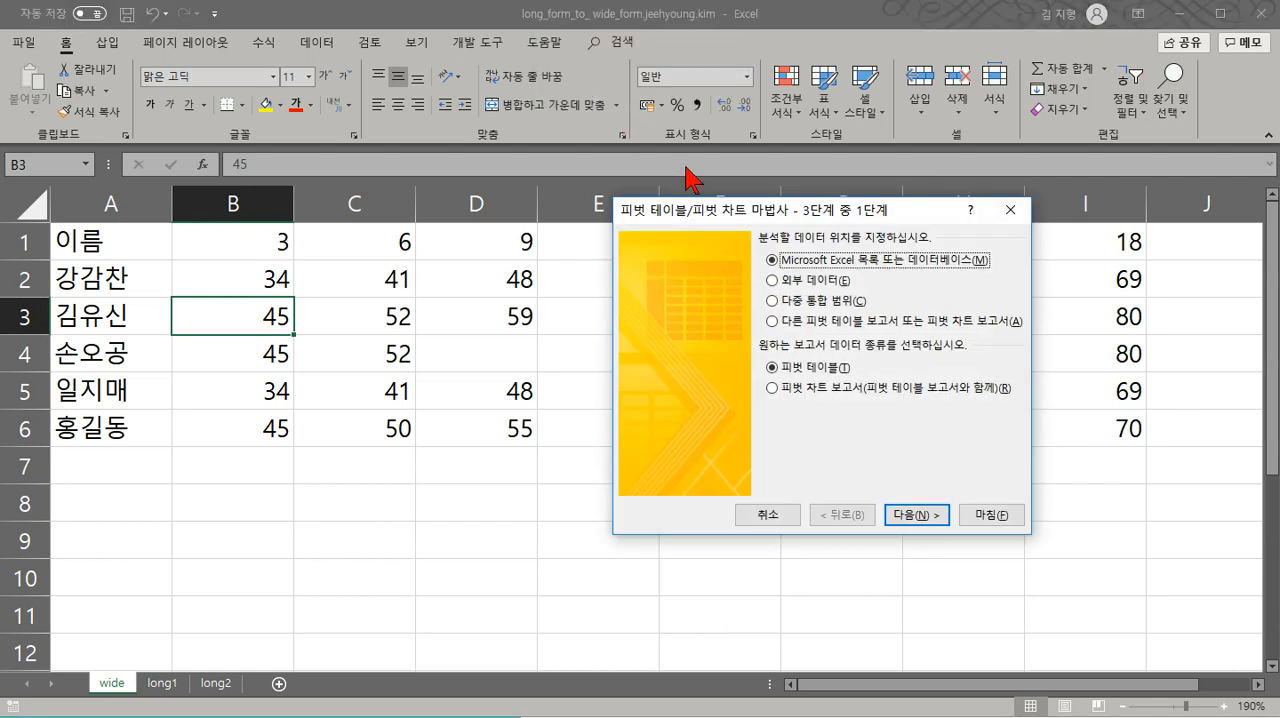
pyautogui.click(779, 301)
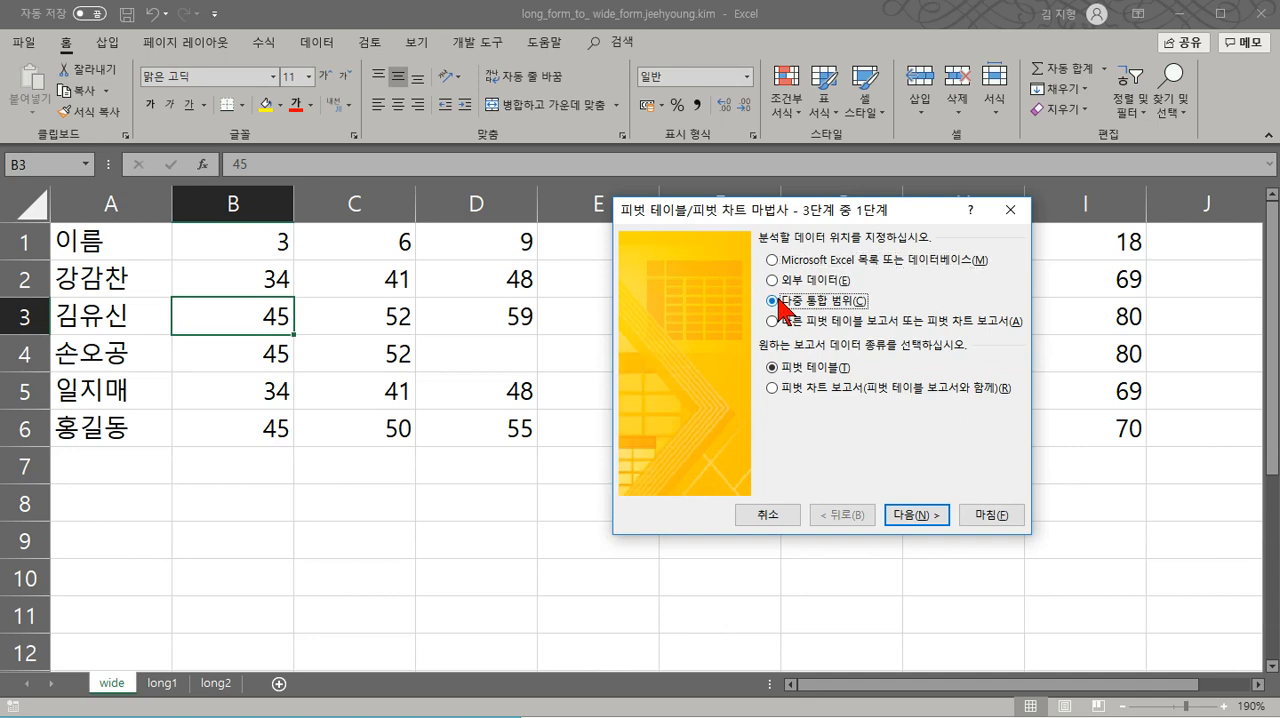
pyautogui.click(913, 516)
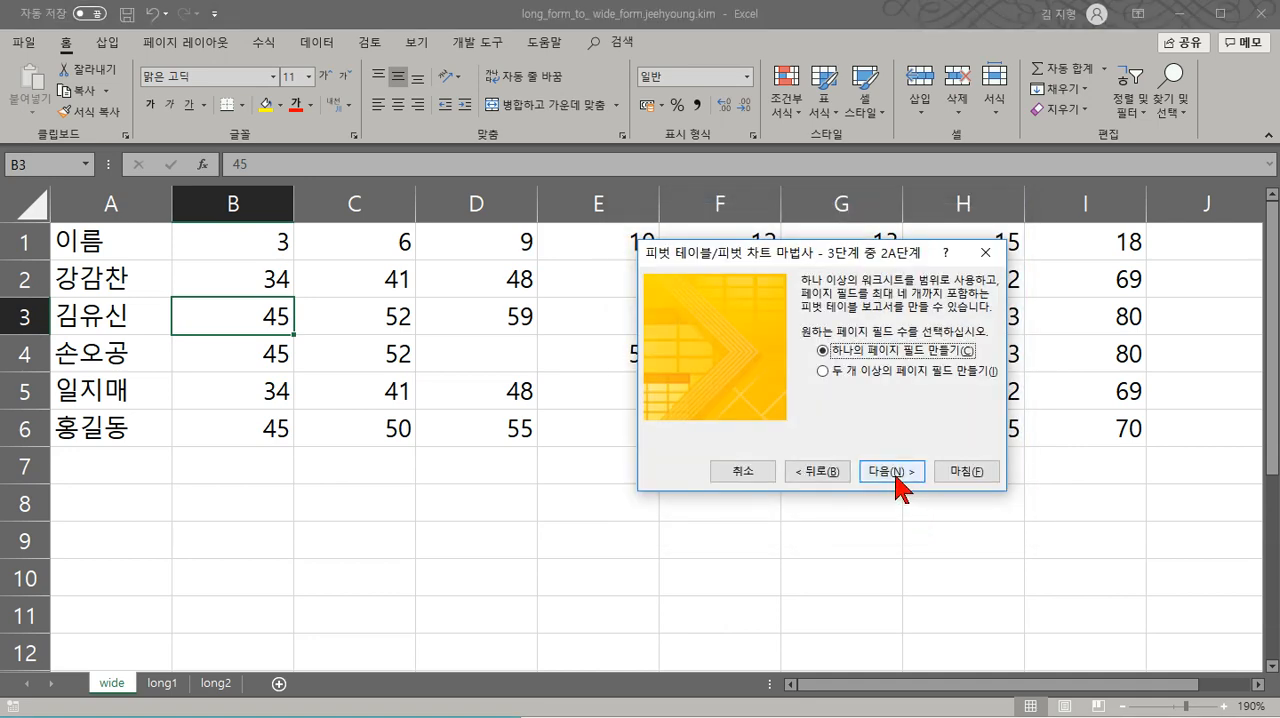
# - Build the consolidated PivotTable with a single page field, adding the wide sheet ranges A1:I6 and A1:A6, and finish the wizard
pyautogui.click(896, 478)
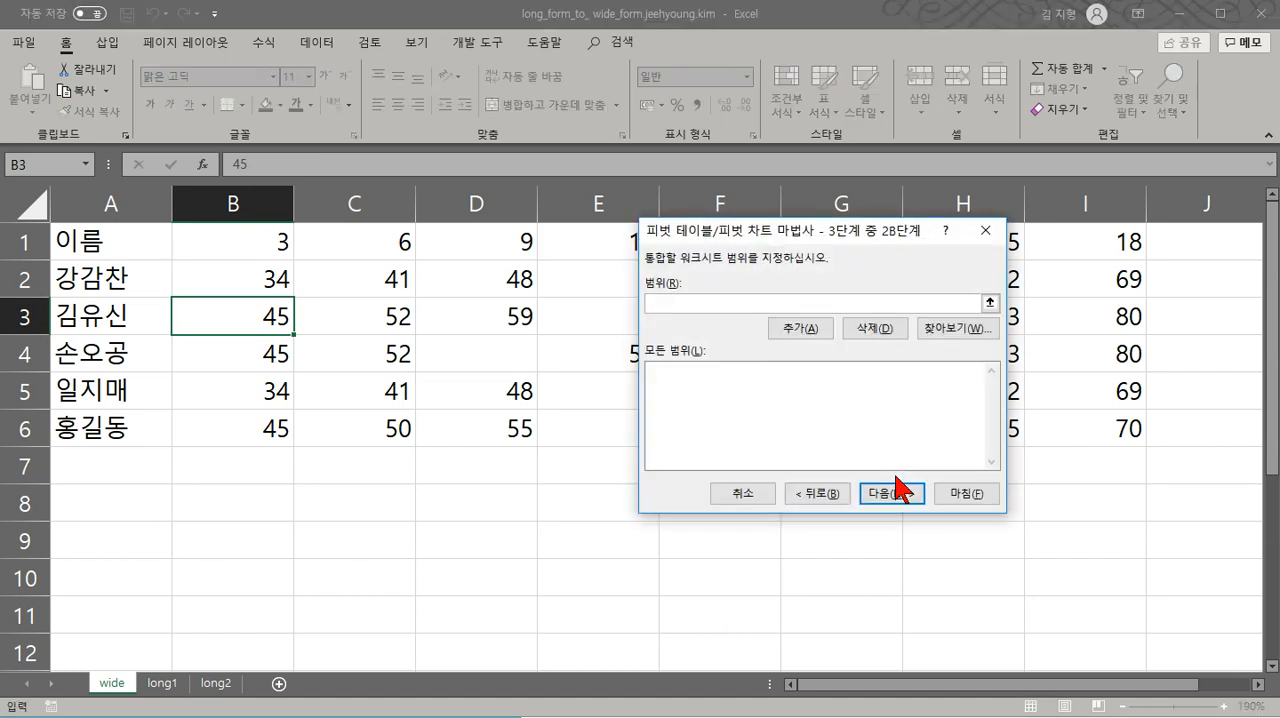
pyautogui.moveTo(150, 250); pyautogui.dragTo(1094, 443)
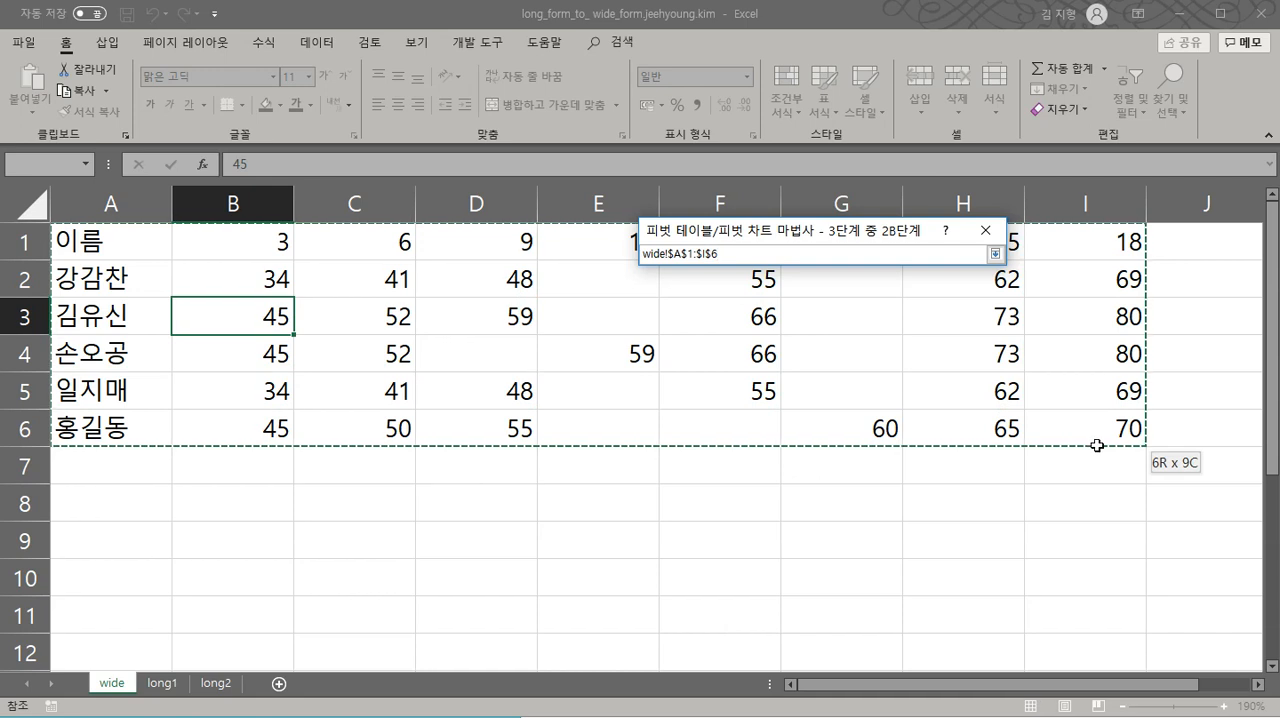
pyautogui.click(735, 328)
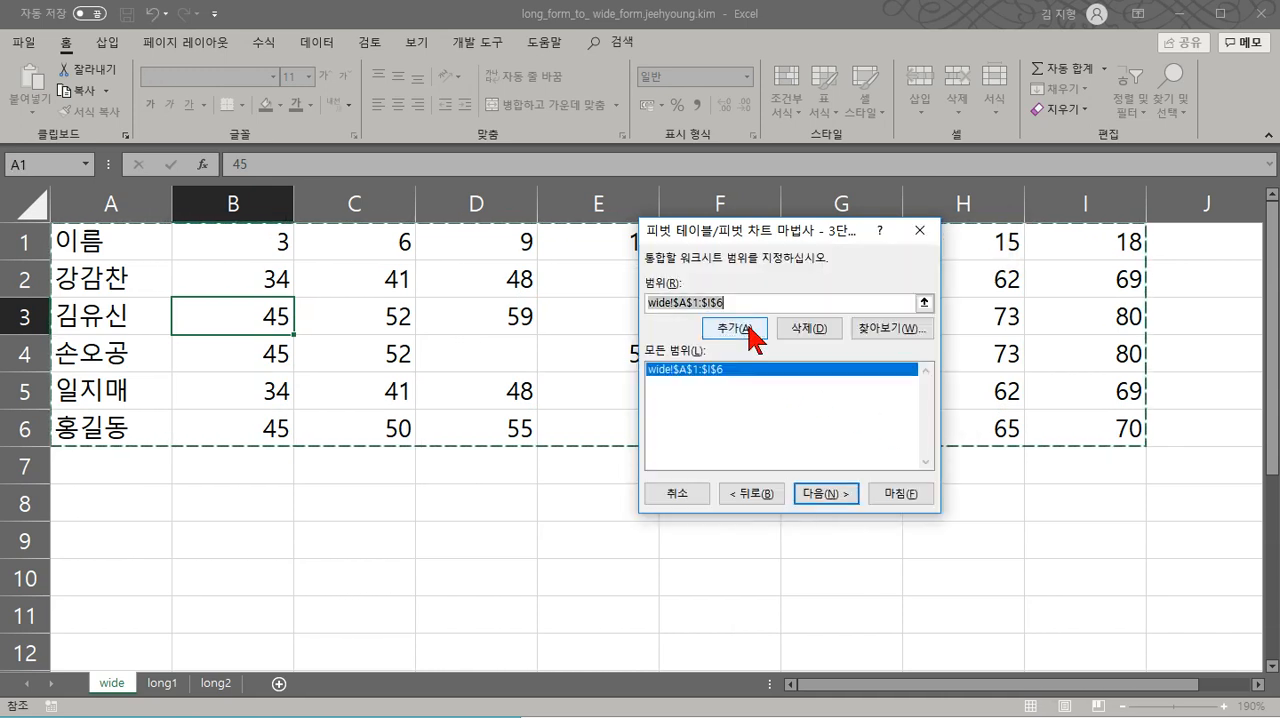
pyautogui.moveTo(142, 248); pyautogui.dragTo(149, 433)
pyautogui.click(737, 336)
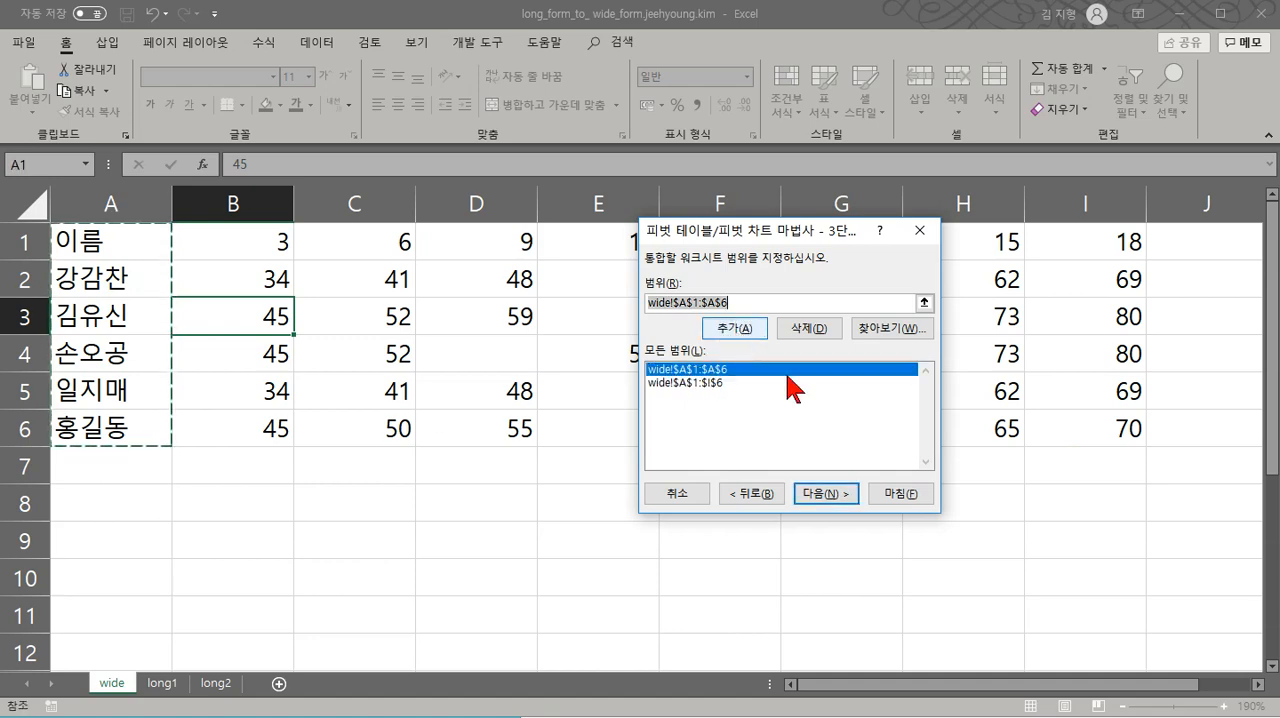
pyautogui.click(900, 494)
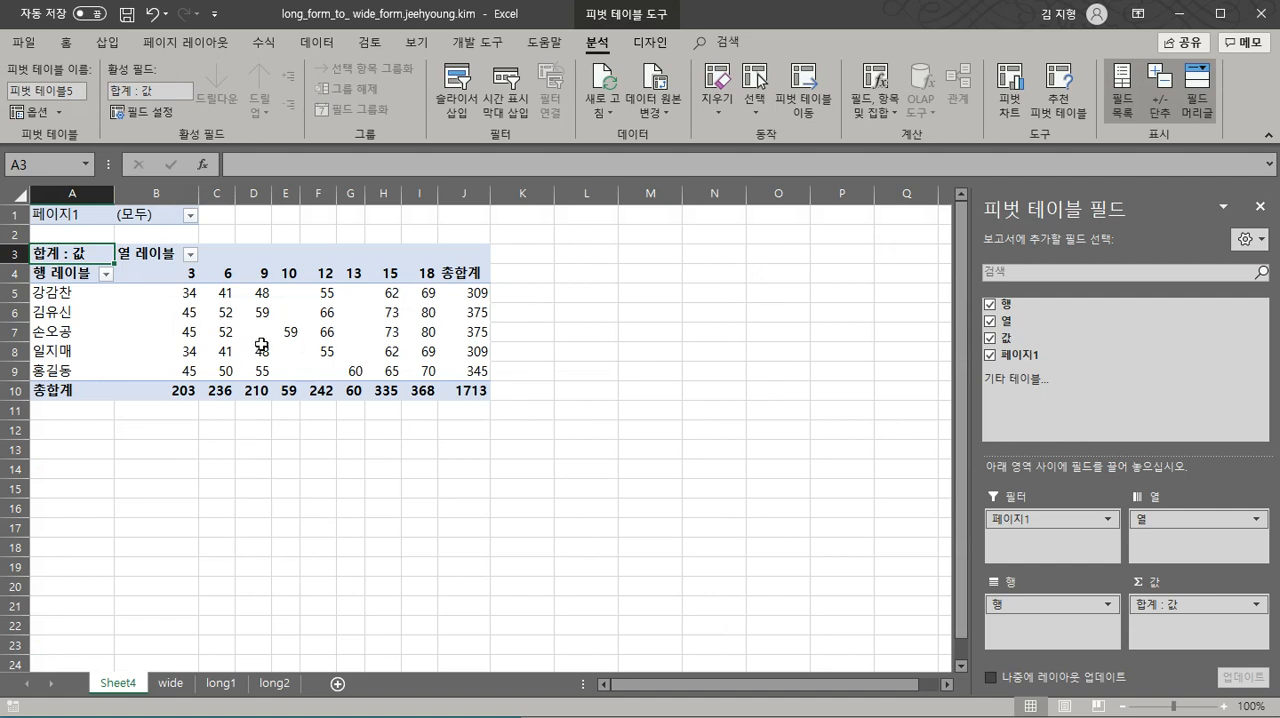
# - Remove the column and row fields from the PivotTable and drill into the remaining grand total to extract its detail records on a new sheet
pyautogui.moveTo(261, 345)
pyautogui.moveTo(1142, 519); pyautogui.dragTo(863, 463)
pyautogui.moveTo(1060, 608); pyautogui.dragTo(857, 538)
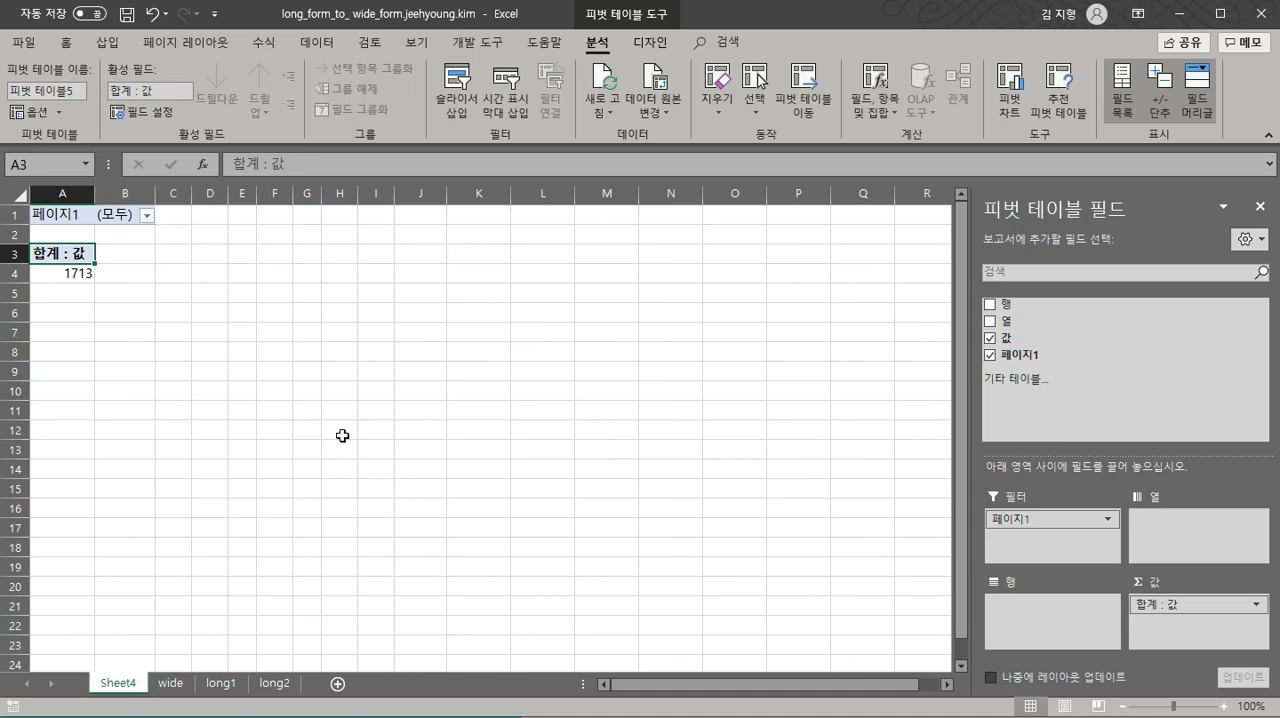
pyautogui.doubleClick(76, 273)
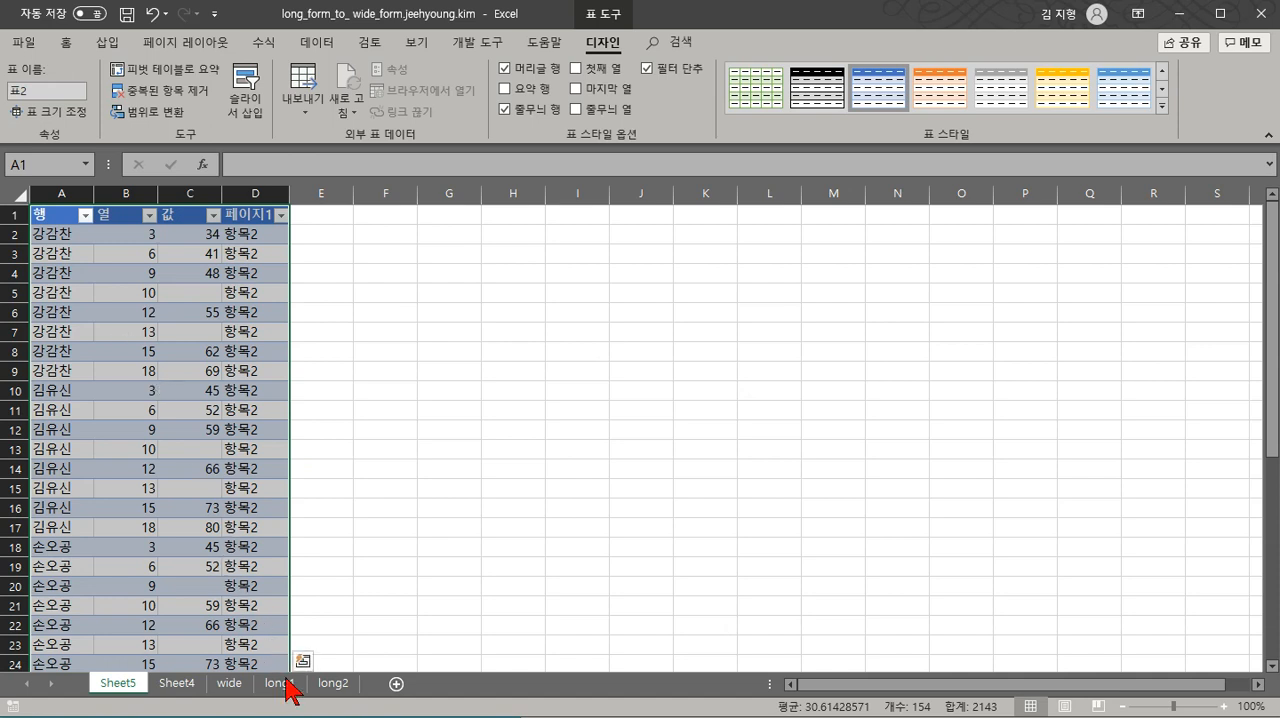
# - Compare the extracted long-form table on Sheet5 with the original table on the wide sheet, checking how blank cells are carried over
pyautogui.click(224, 686)
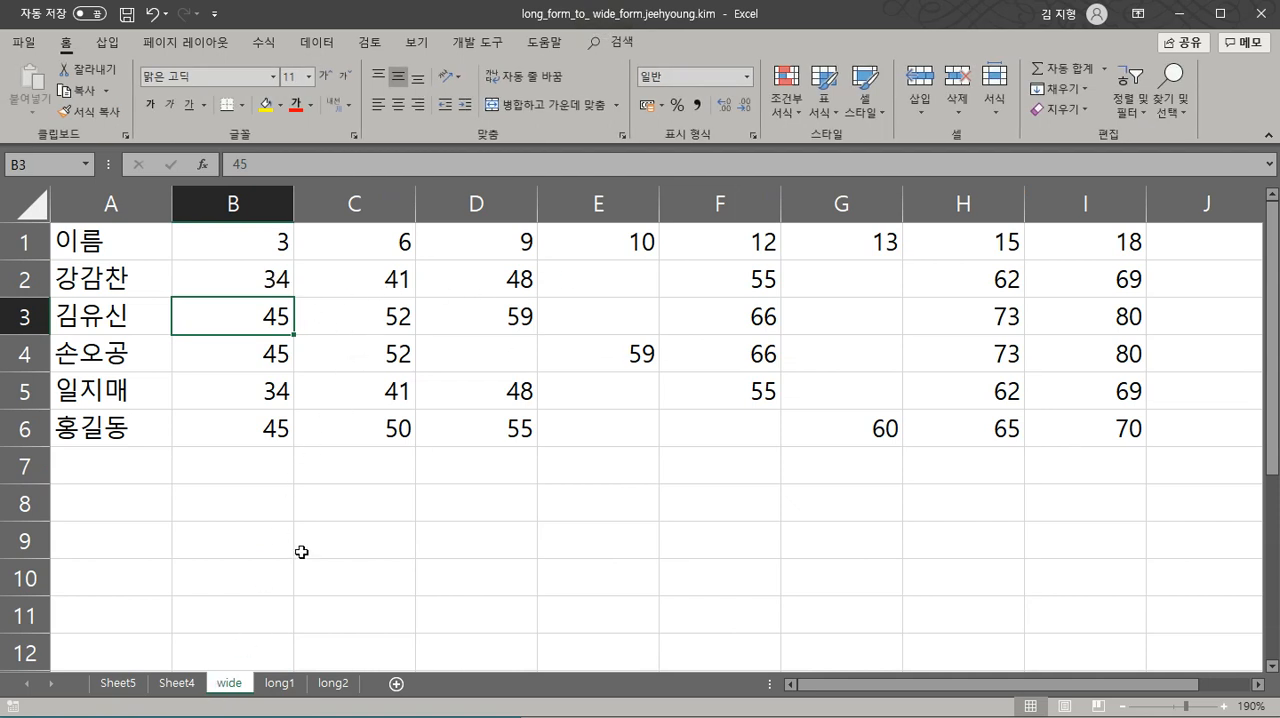
pyautogui.click(131, 681)
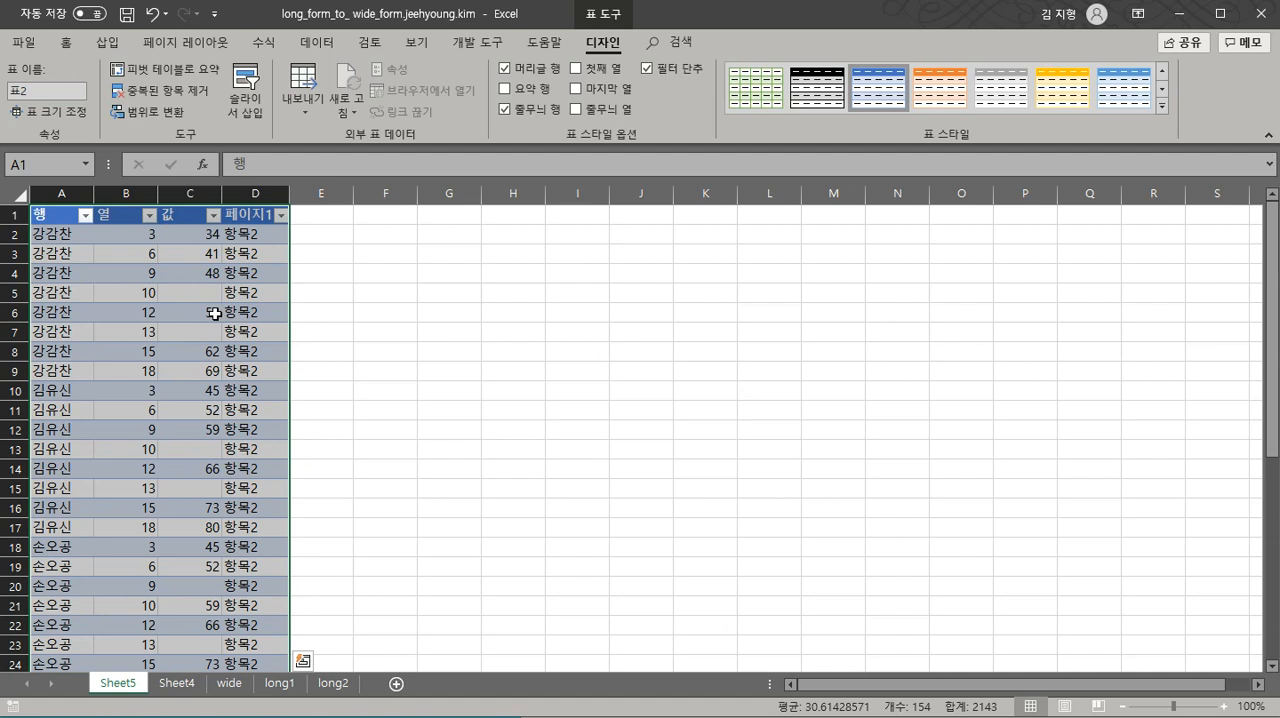
pyautogui.click(230, 684)
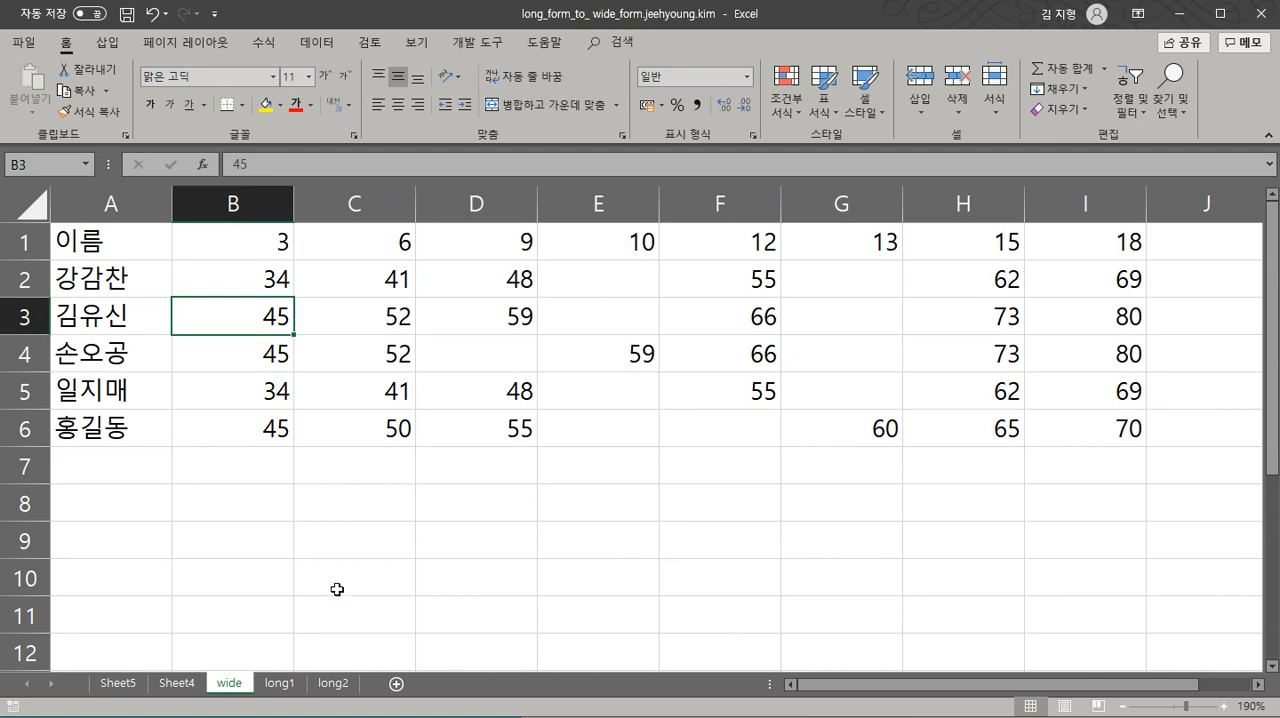
pyautogui.click(126, 683)
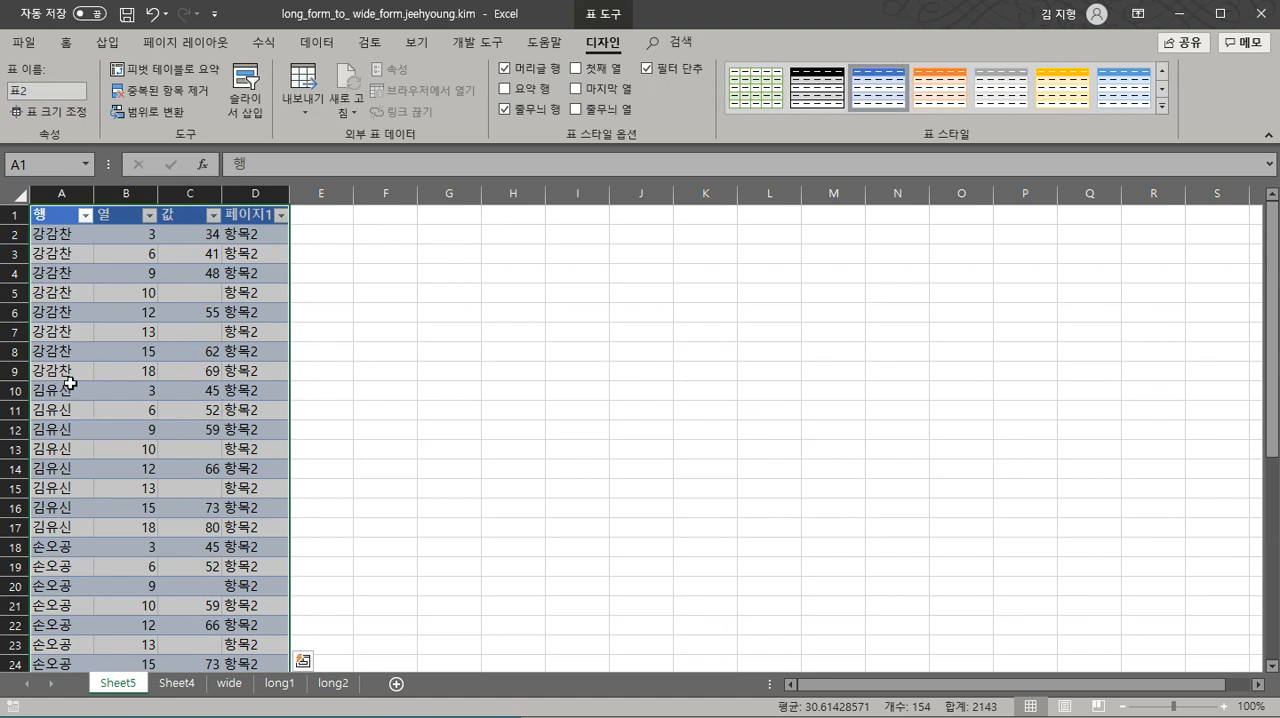
pyautogui.click(229, 684)
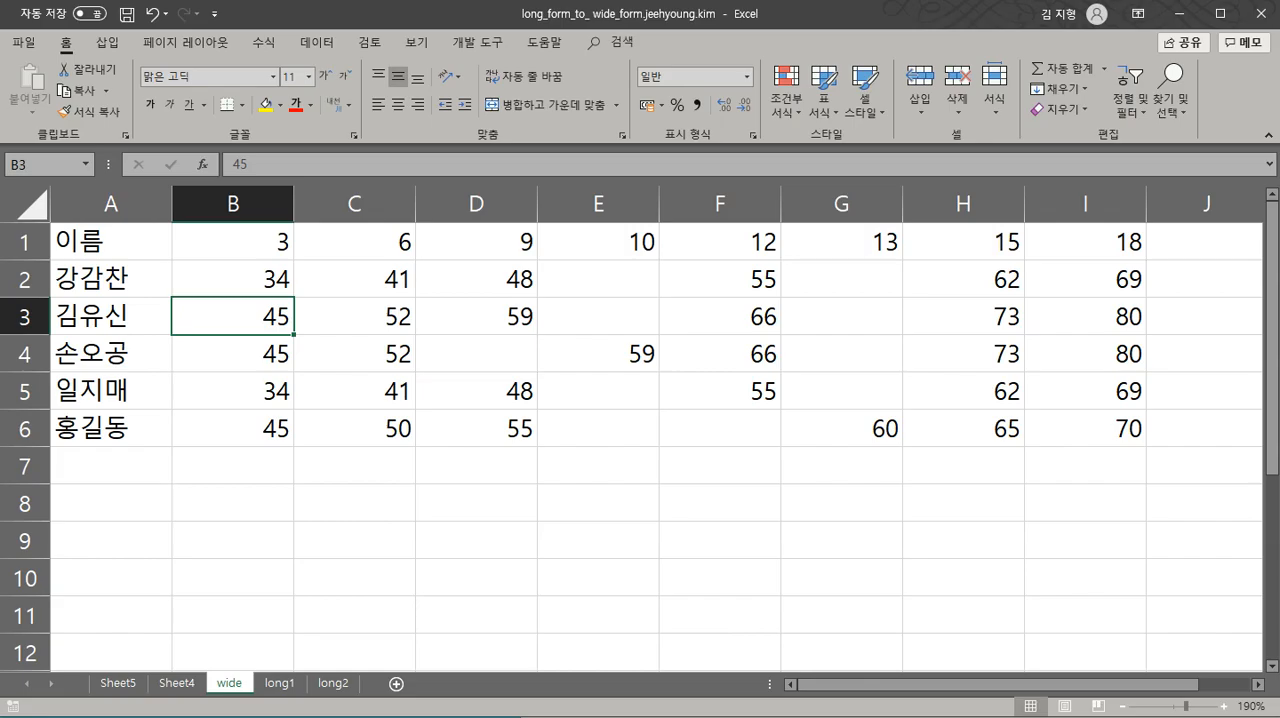